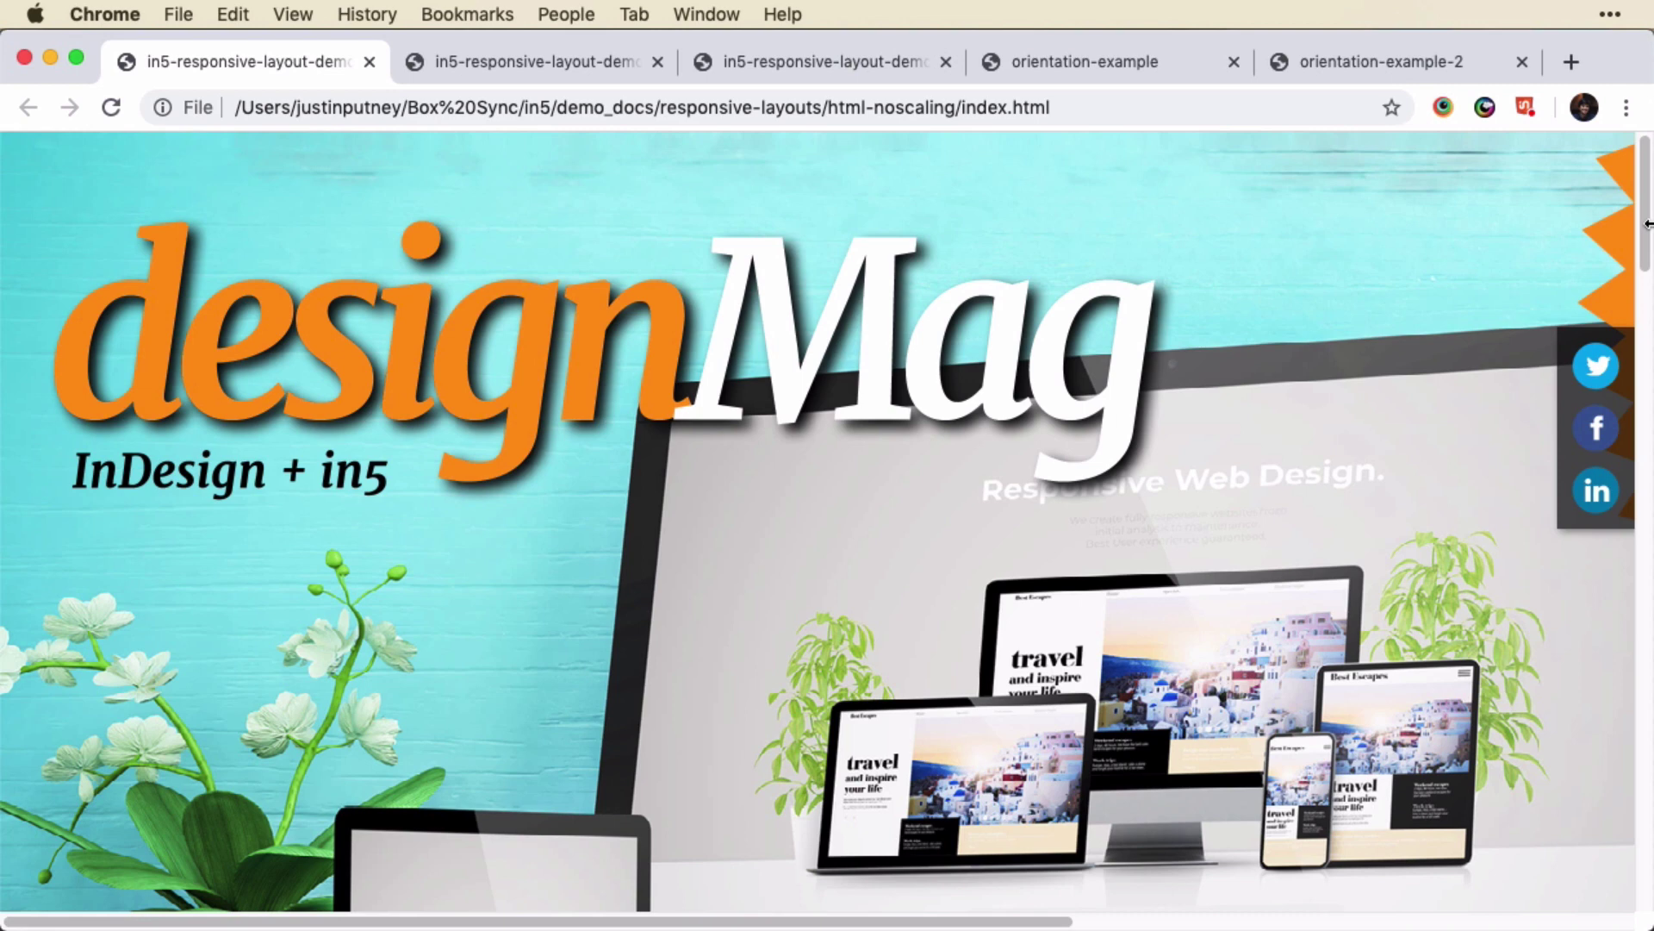
Narrow the Chrome window so the exported designMag page reflows to a narrower layout.
drag(1647, 224, 1647, 325)
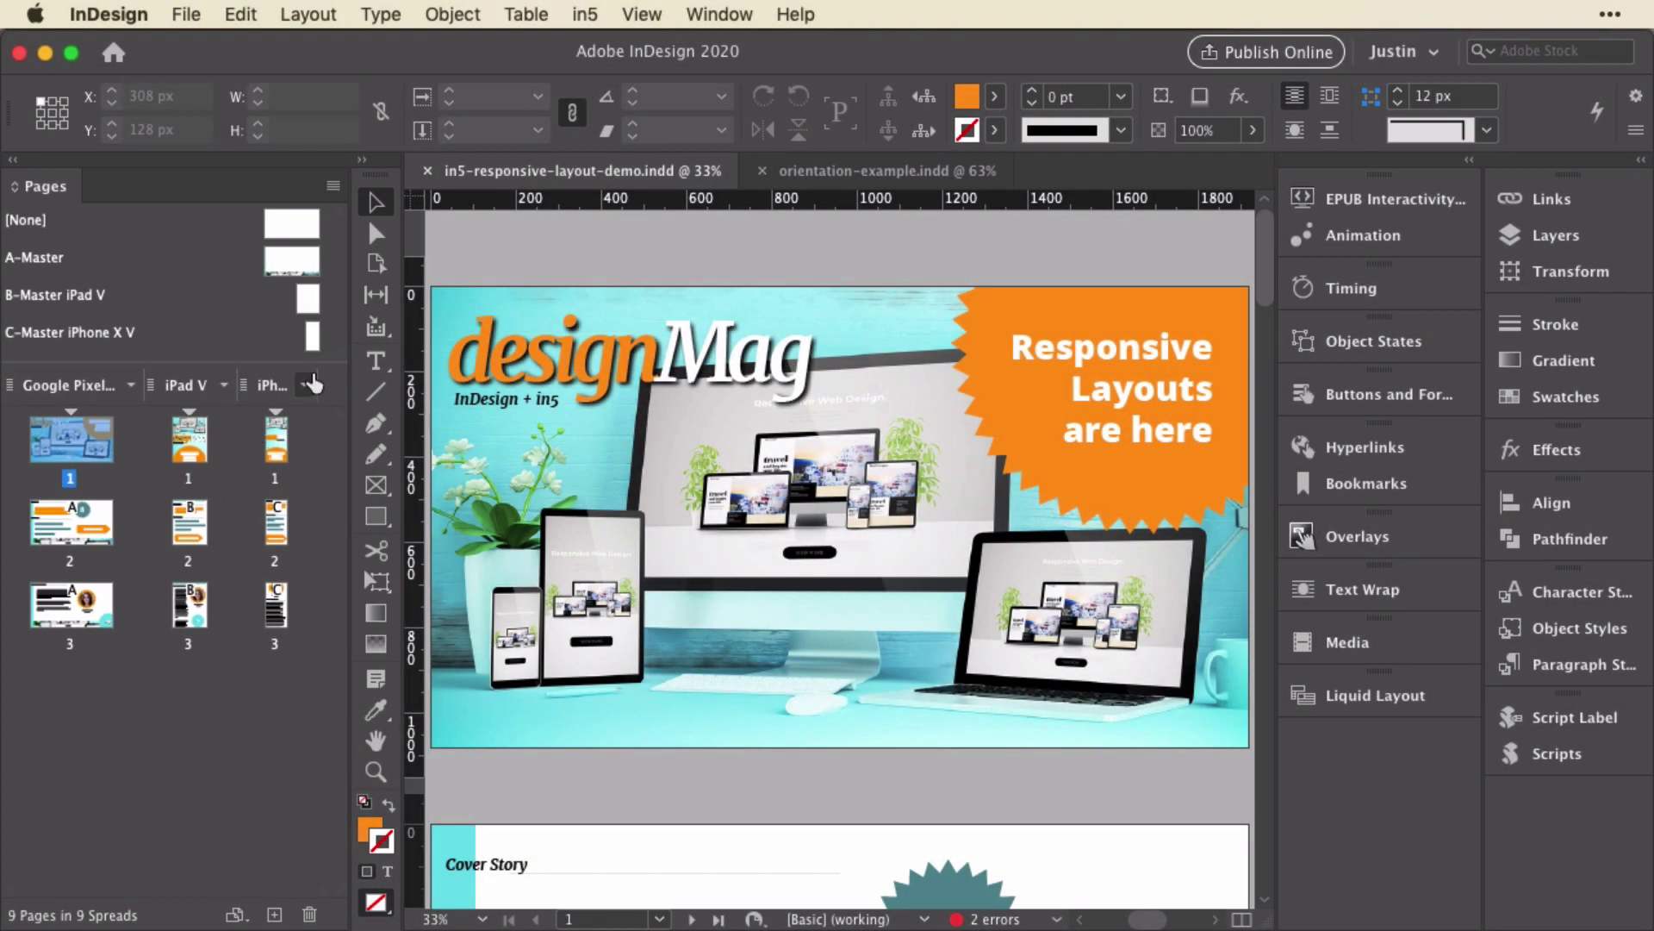
Start creating an alternate layout from the iPhone layout's options, then cancel it.
click(304, 384)
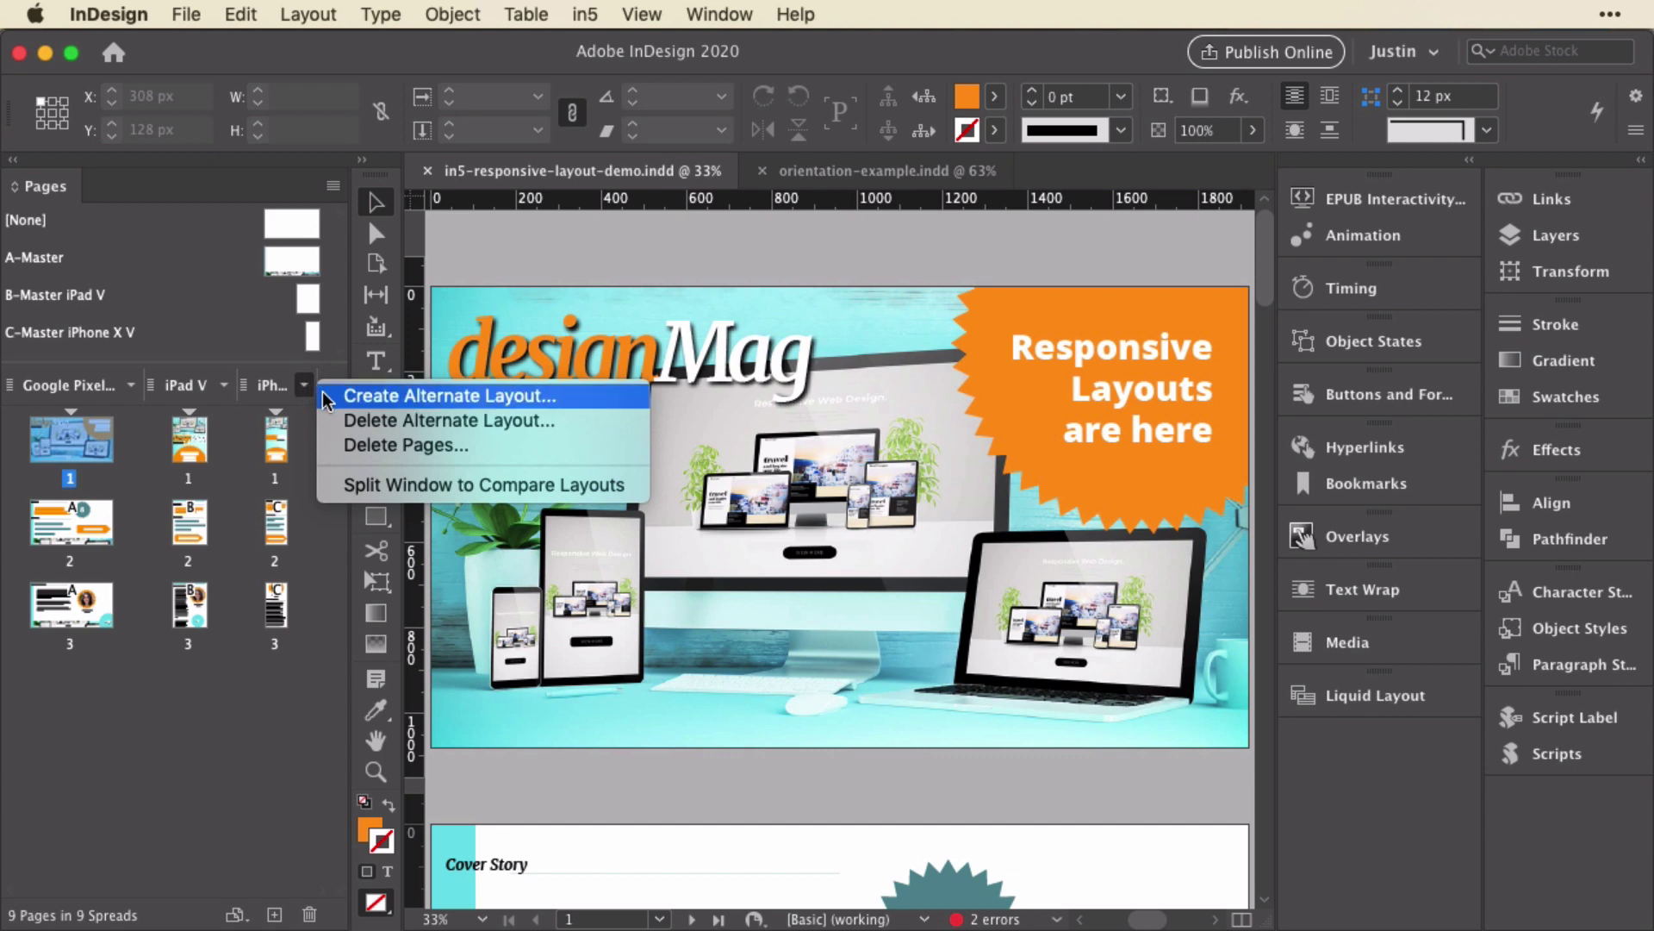
click(326, 398)
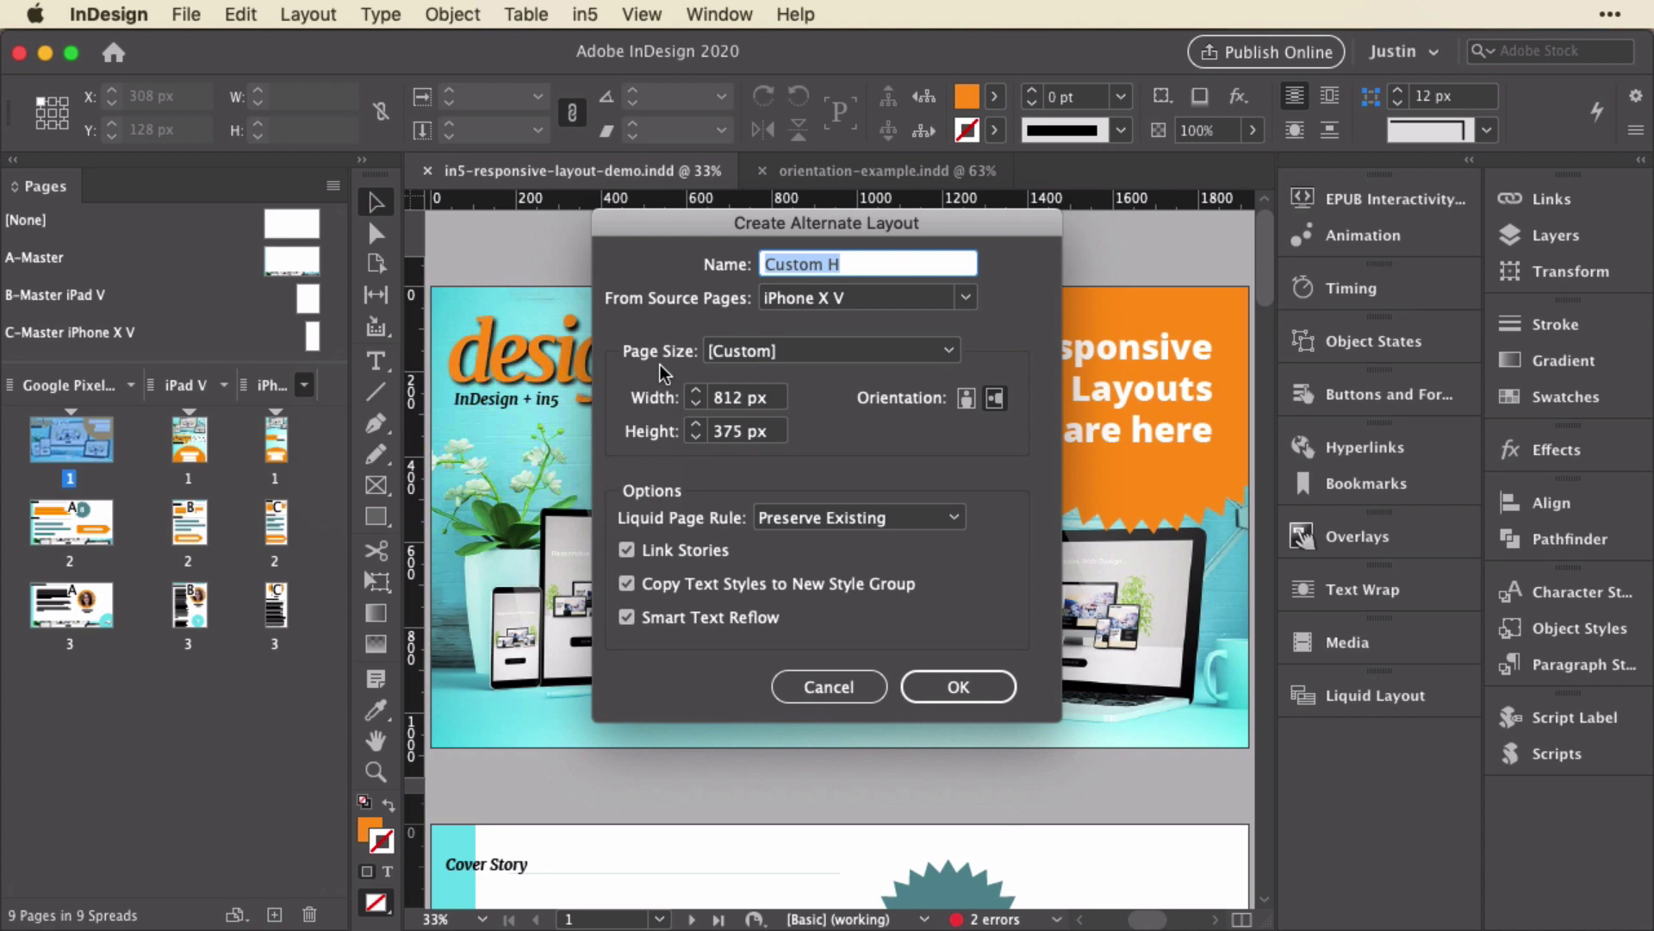
click(793, 687)
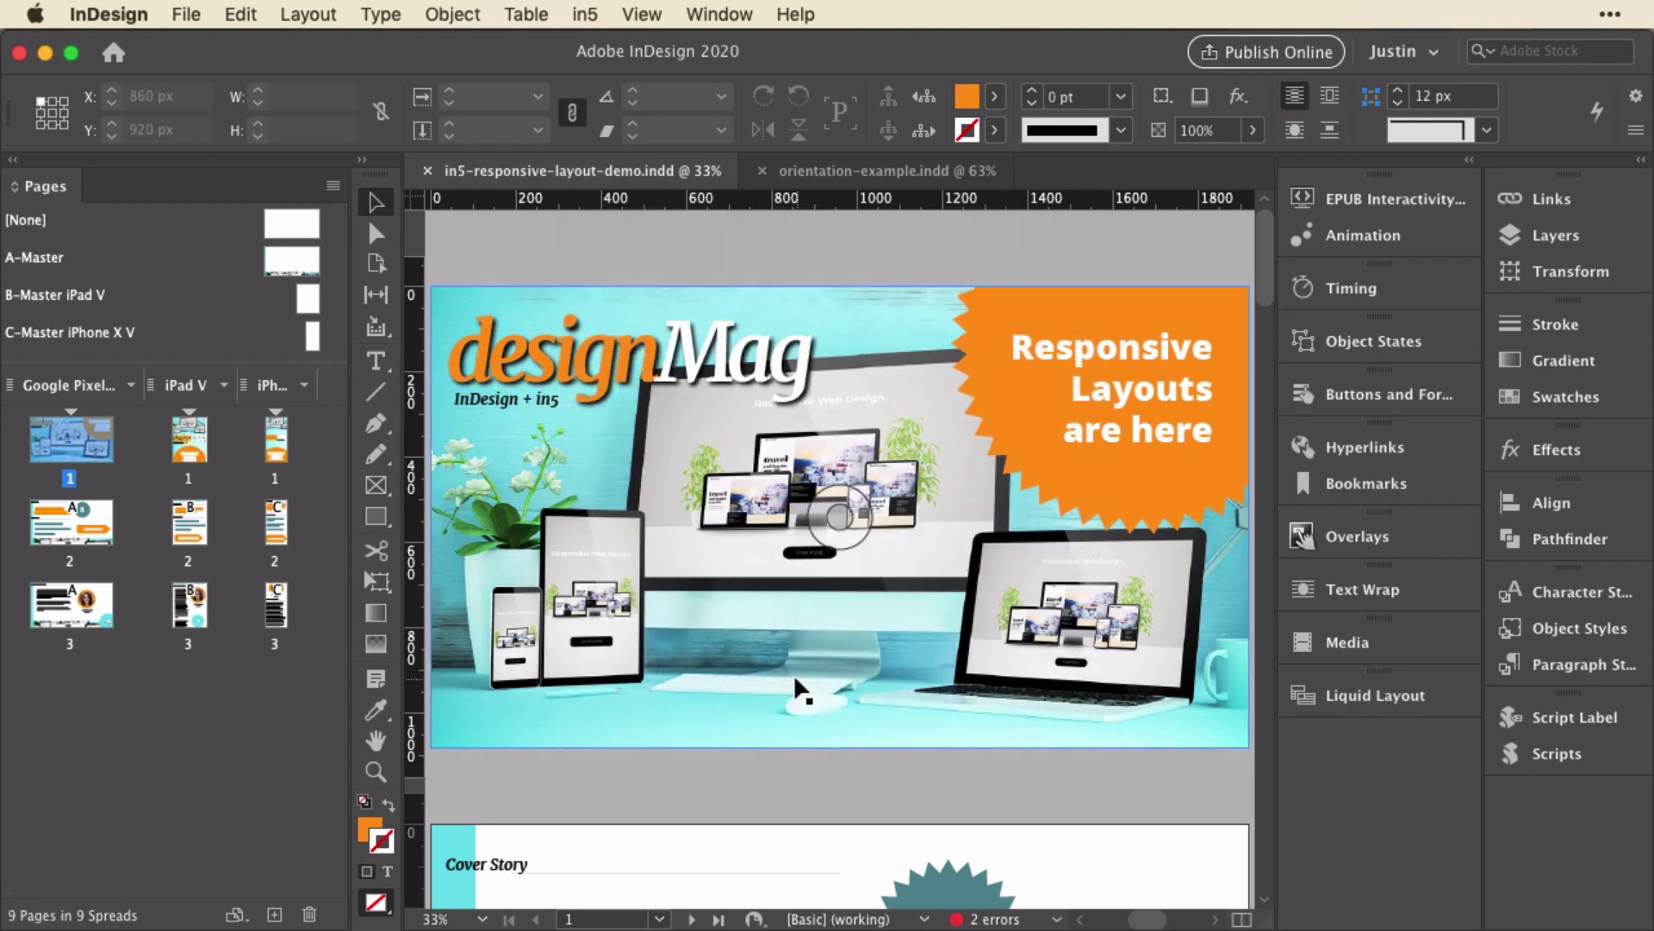
View page 2 of the main, iPad V and iPhone X V layouts in turn.
double_click(78, 529)
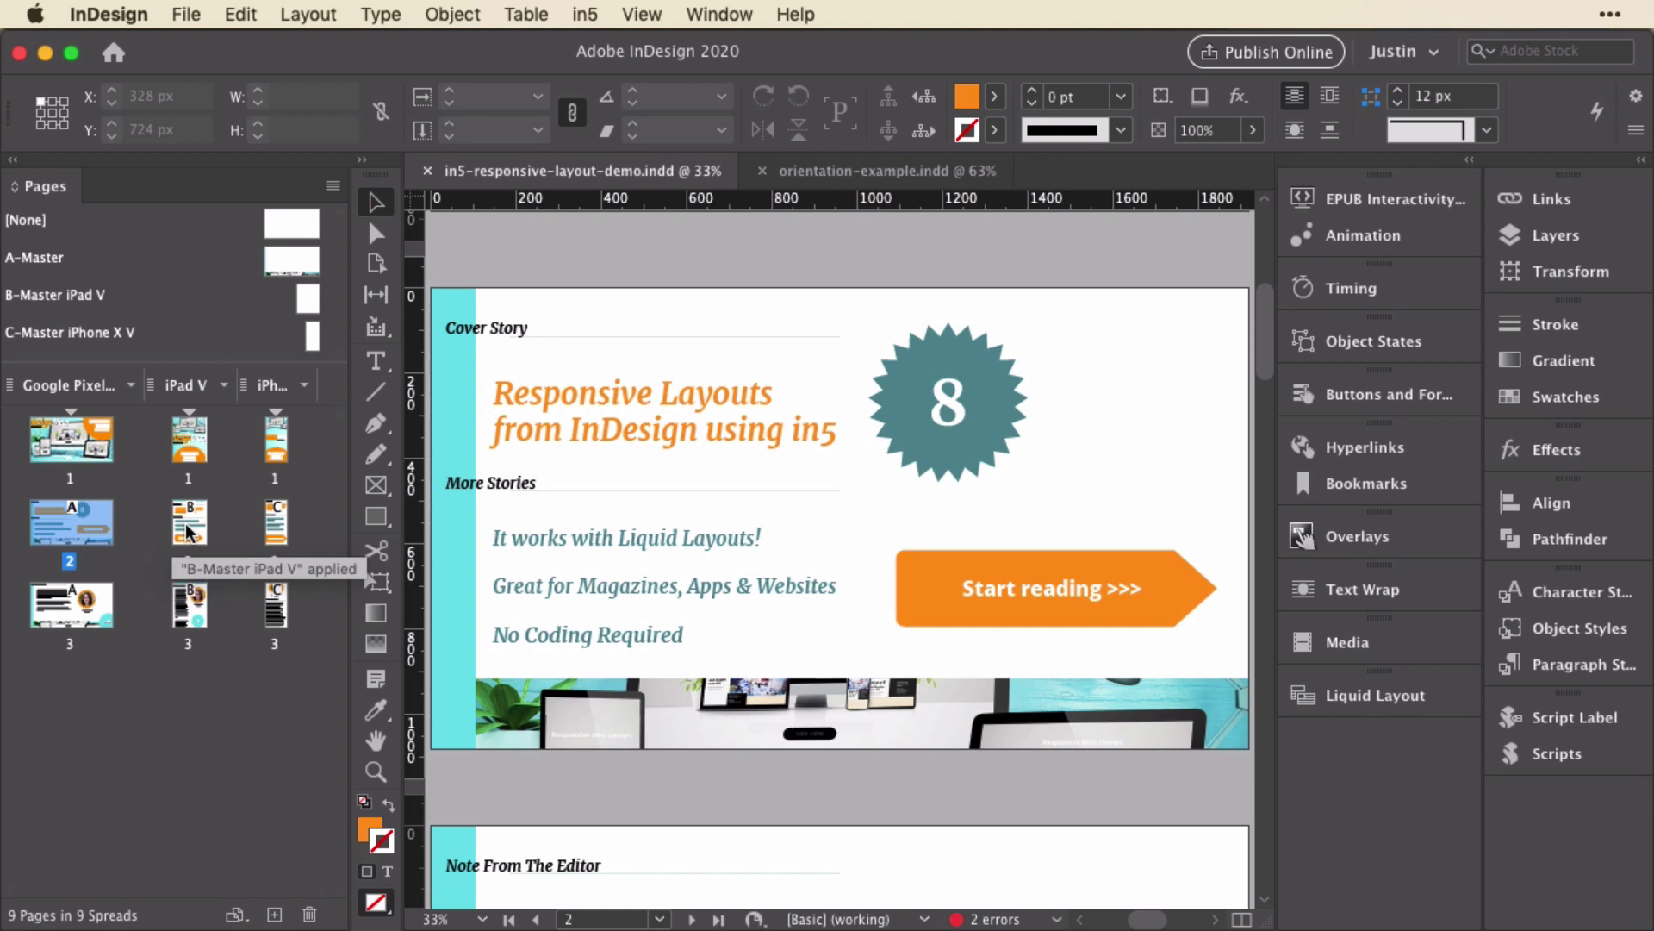
double_click(188, 527)
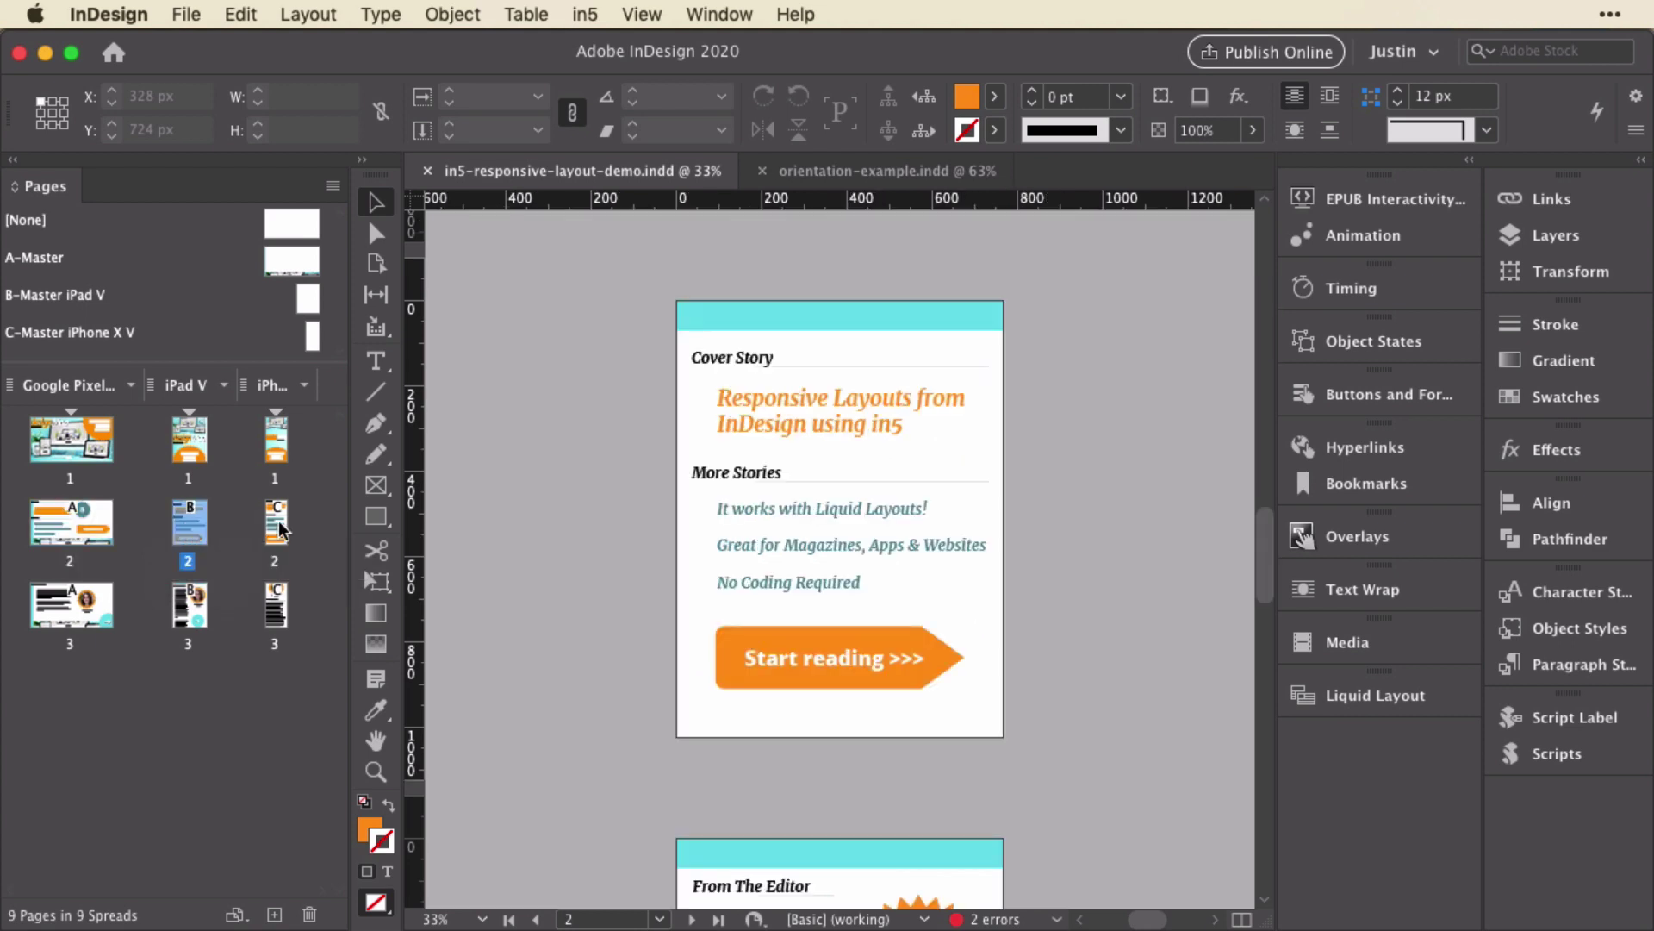
double_click(278, 527)
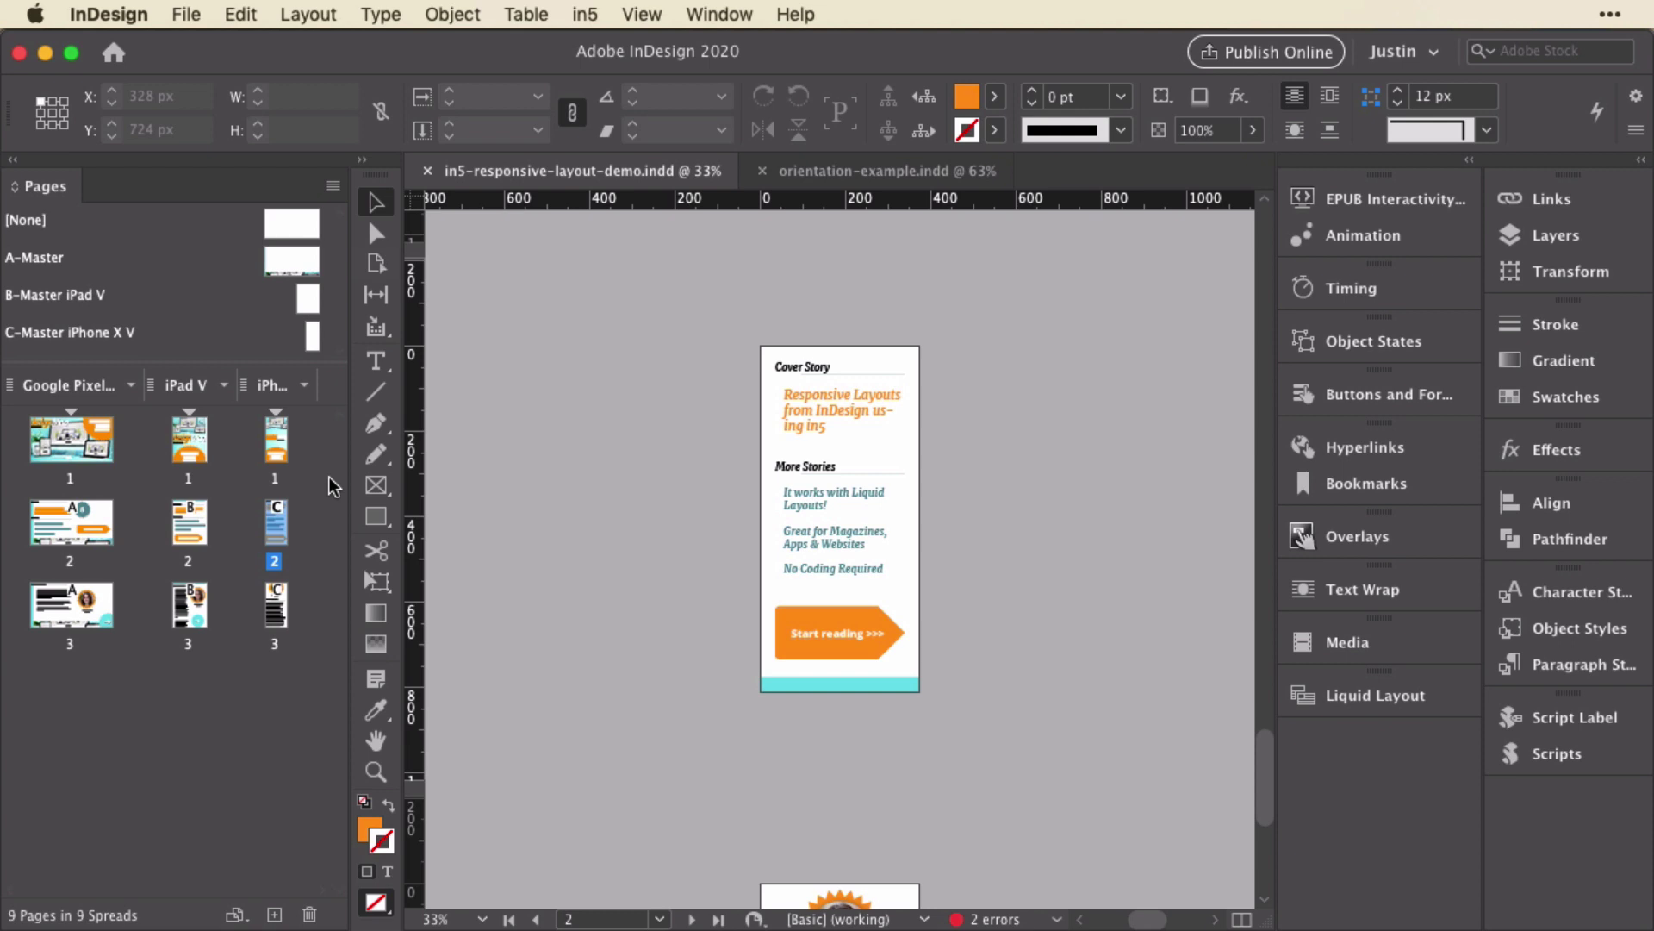
Launch the in5 Easy Export Wizard and choose One-page site as the output type.
click(584, 14)
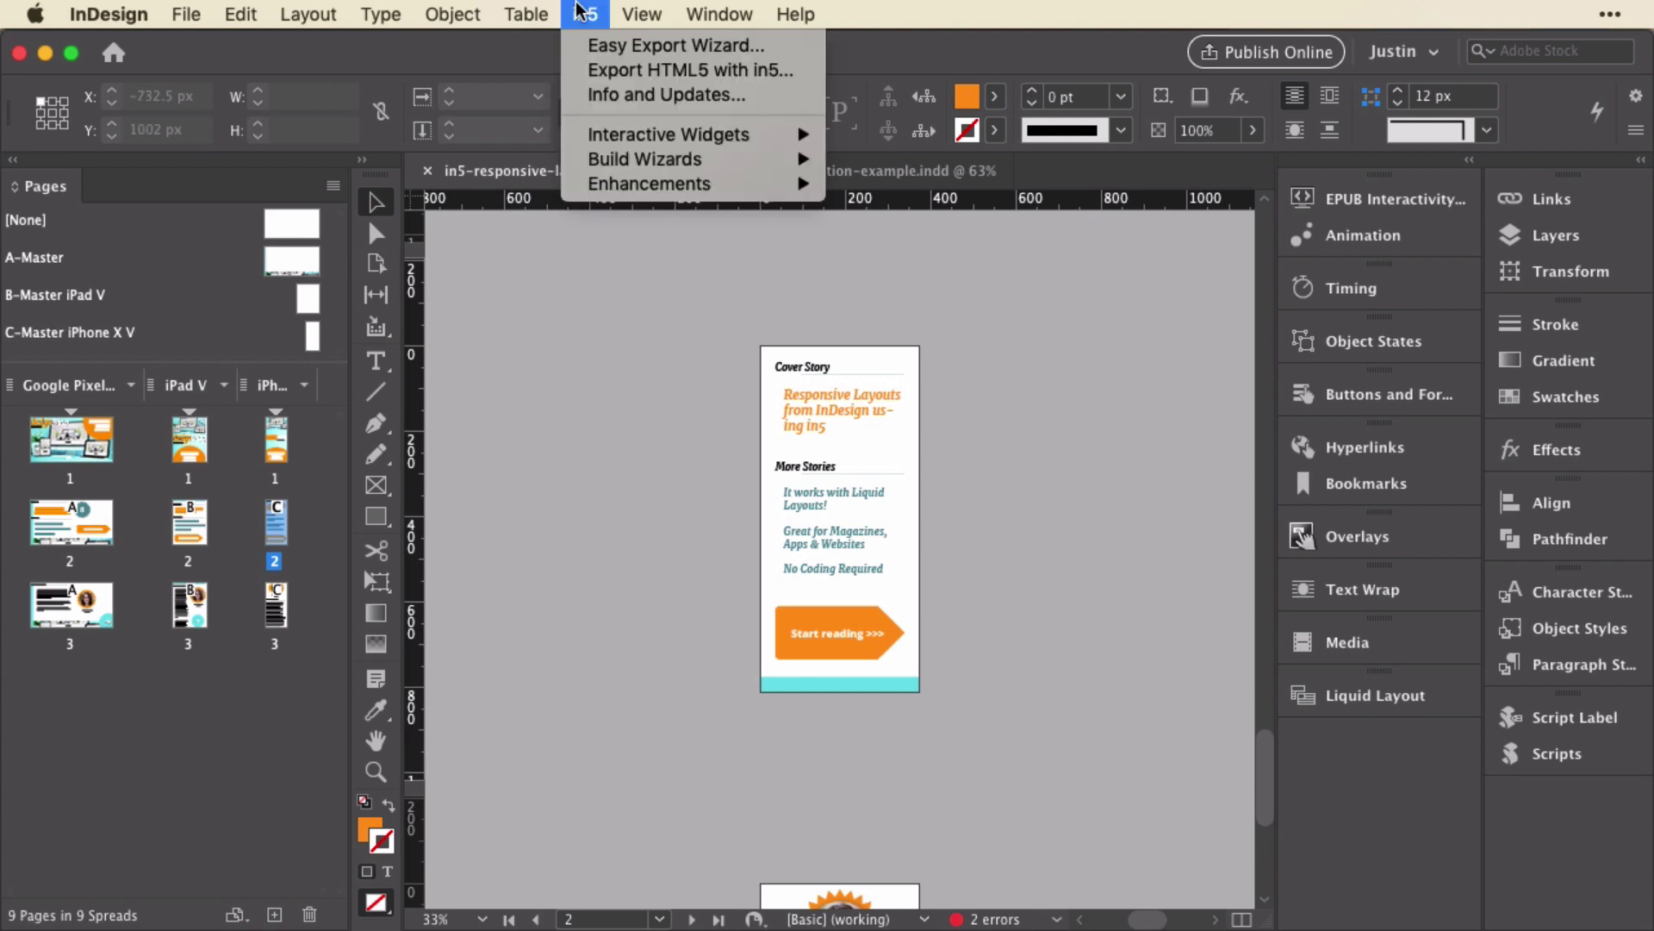
click(589, 40)
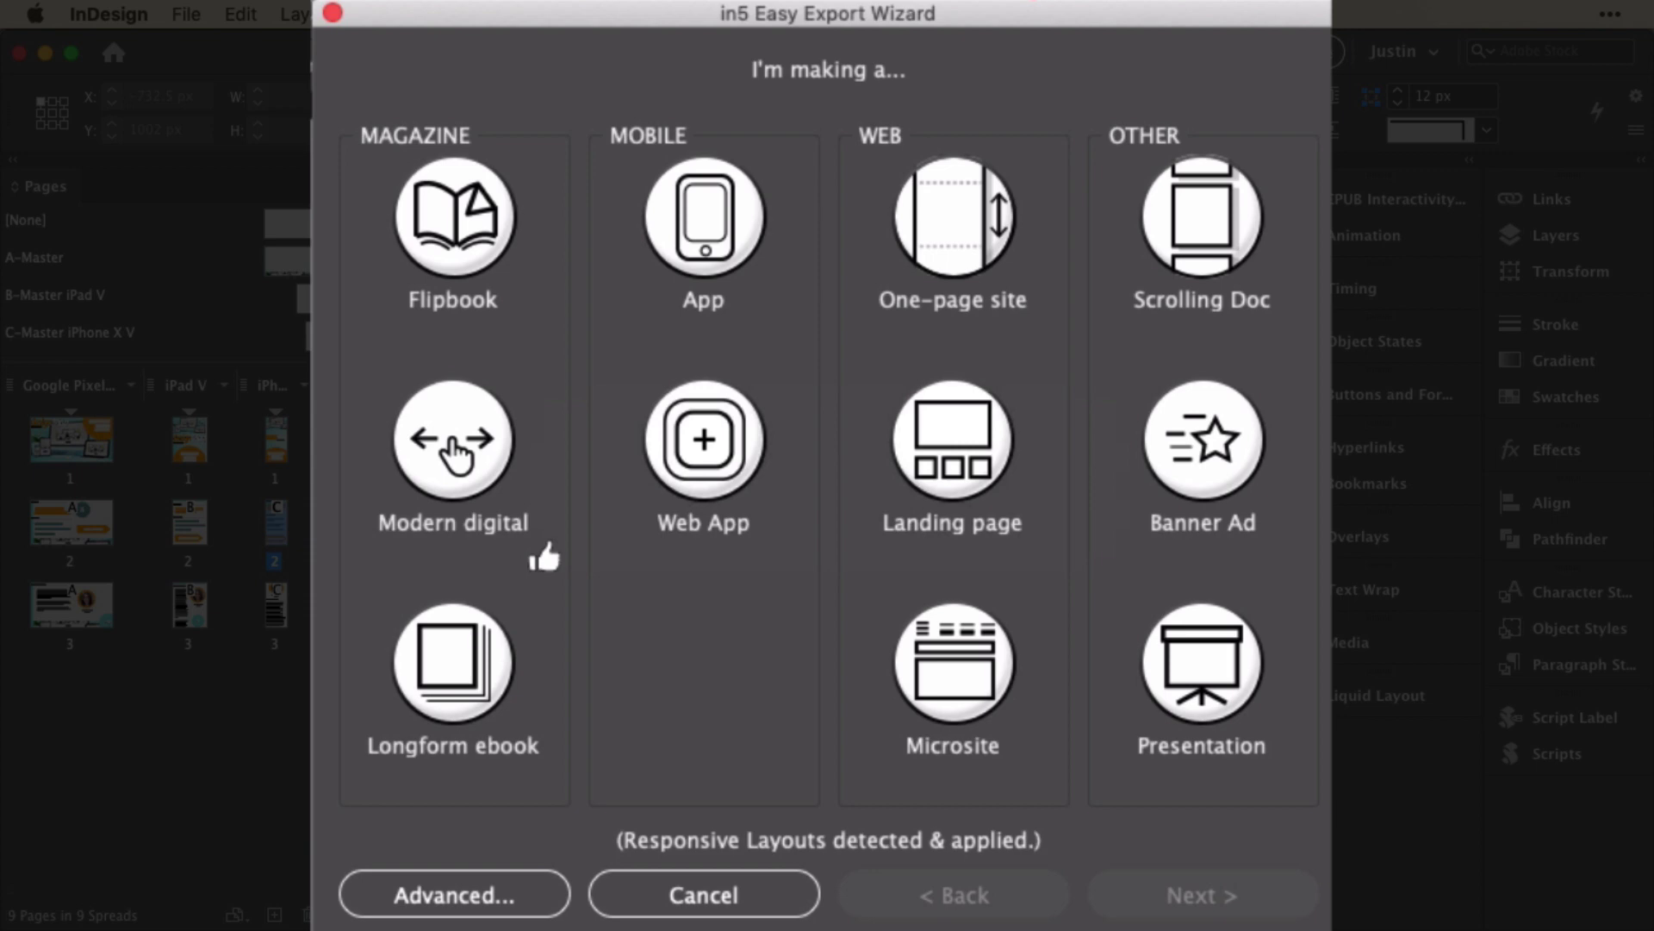
click(966, 250)
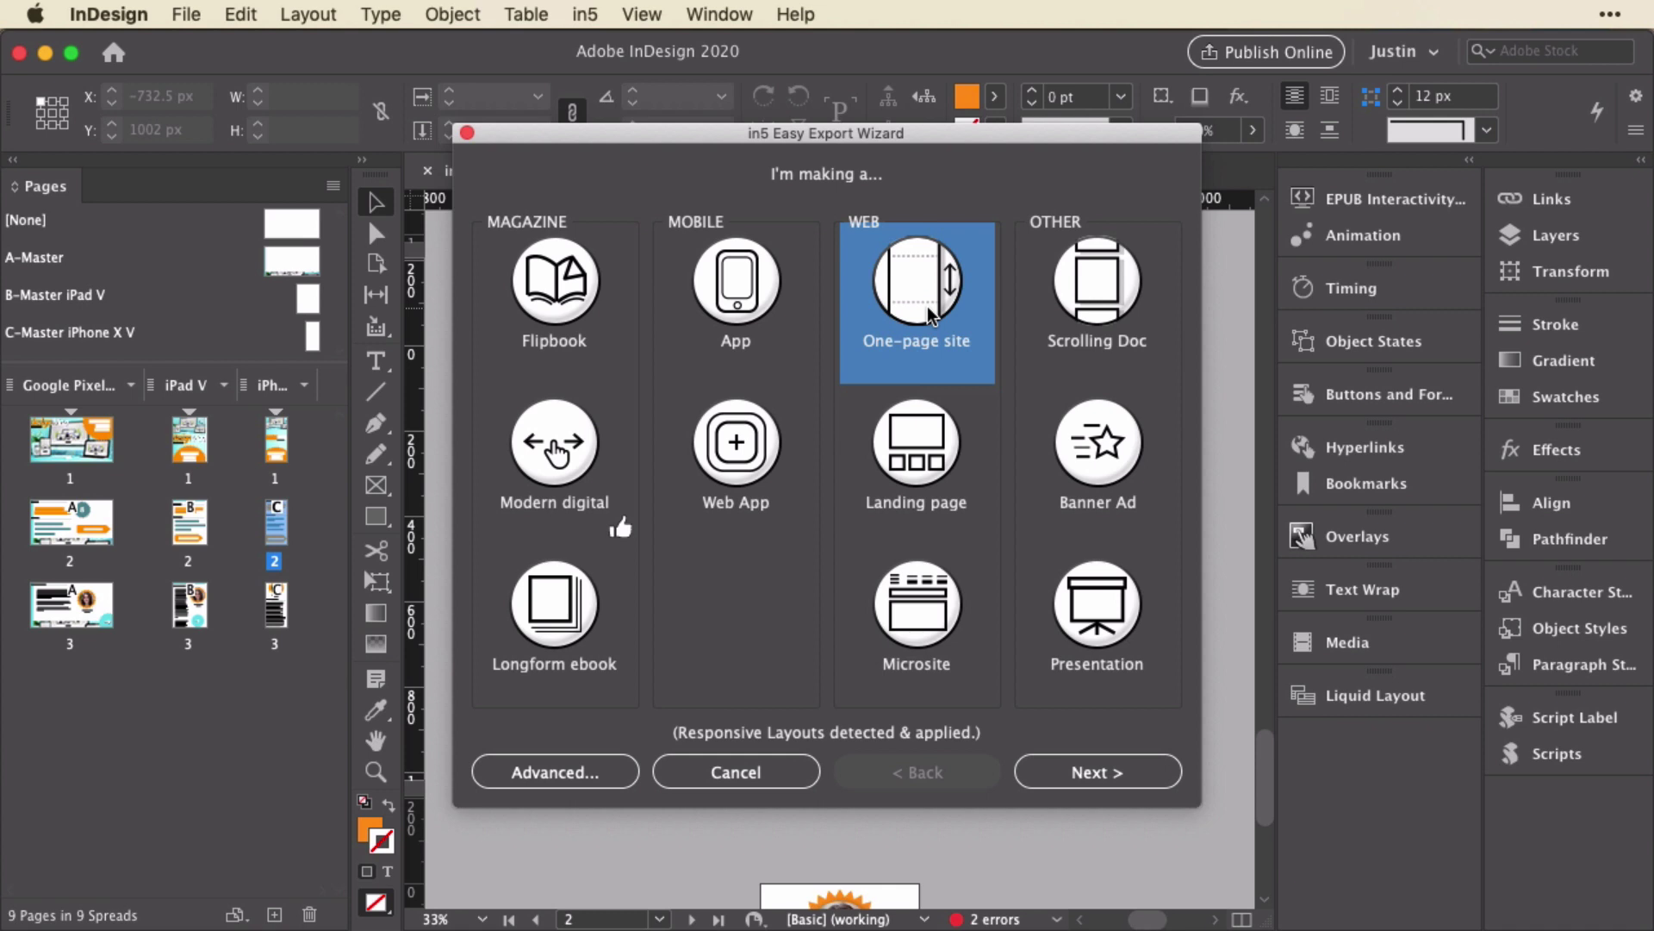
Export HTML5 with Borderless Page Scroll (Vertical) format and Responsive Layouts as the export range.
click(607, 767)
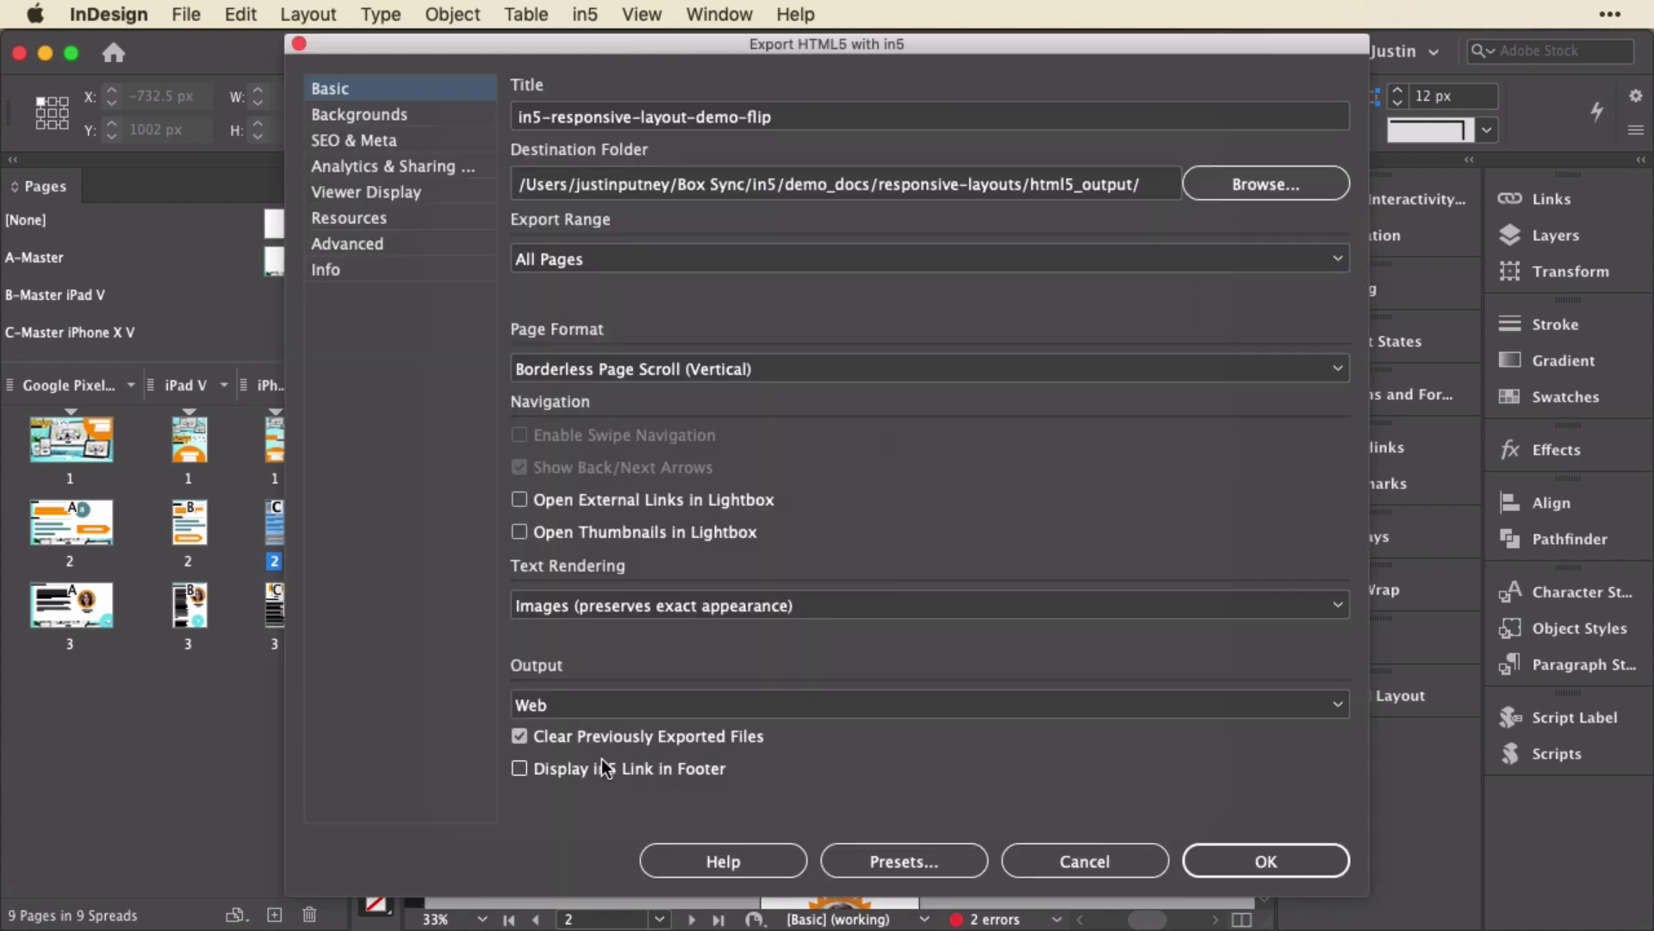
click(715, 370)
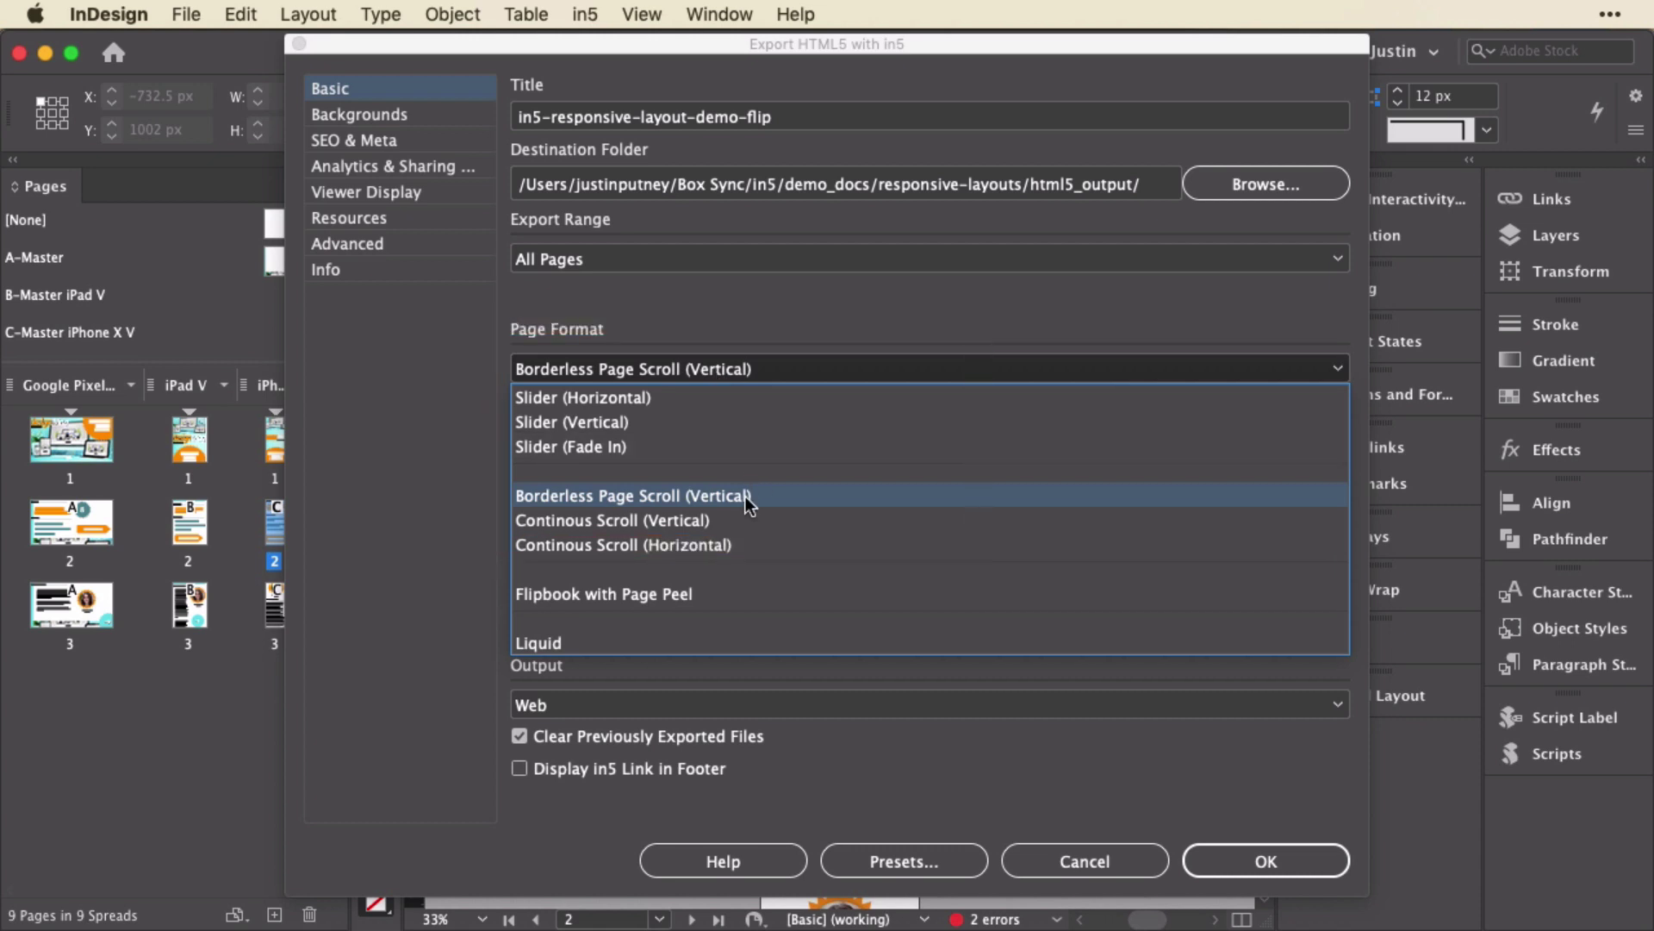
click(739, 368)
click(738, 269)
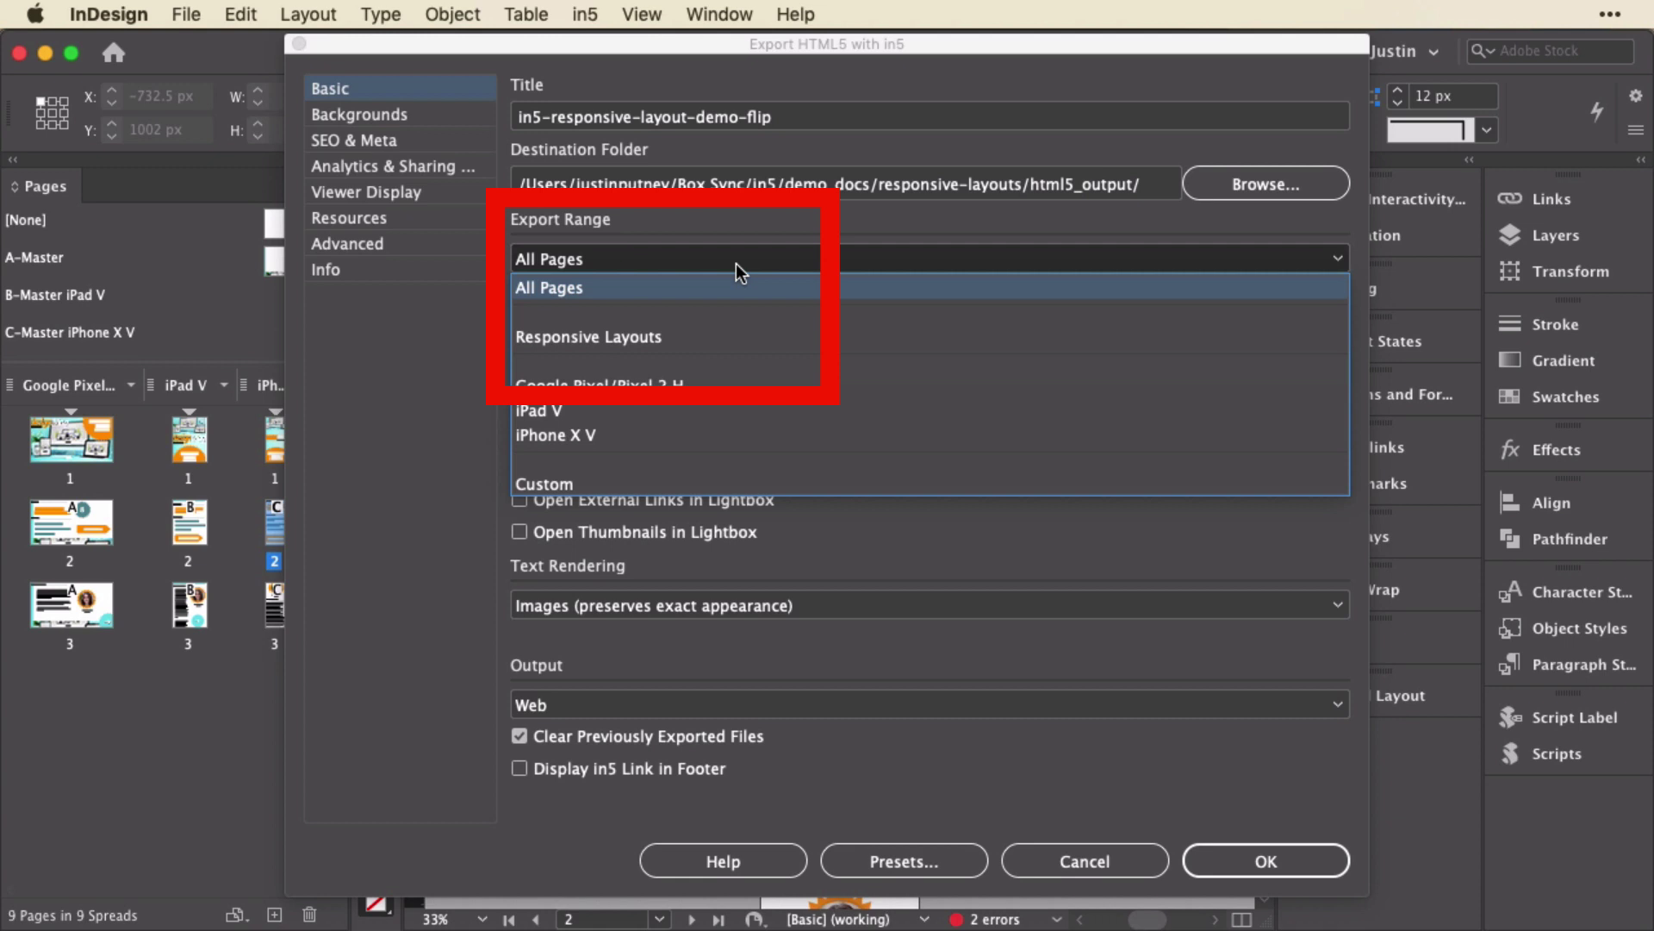
click(733, 338)
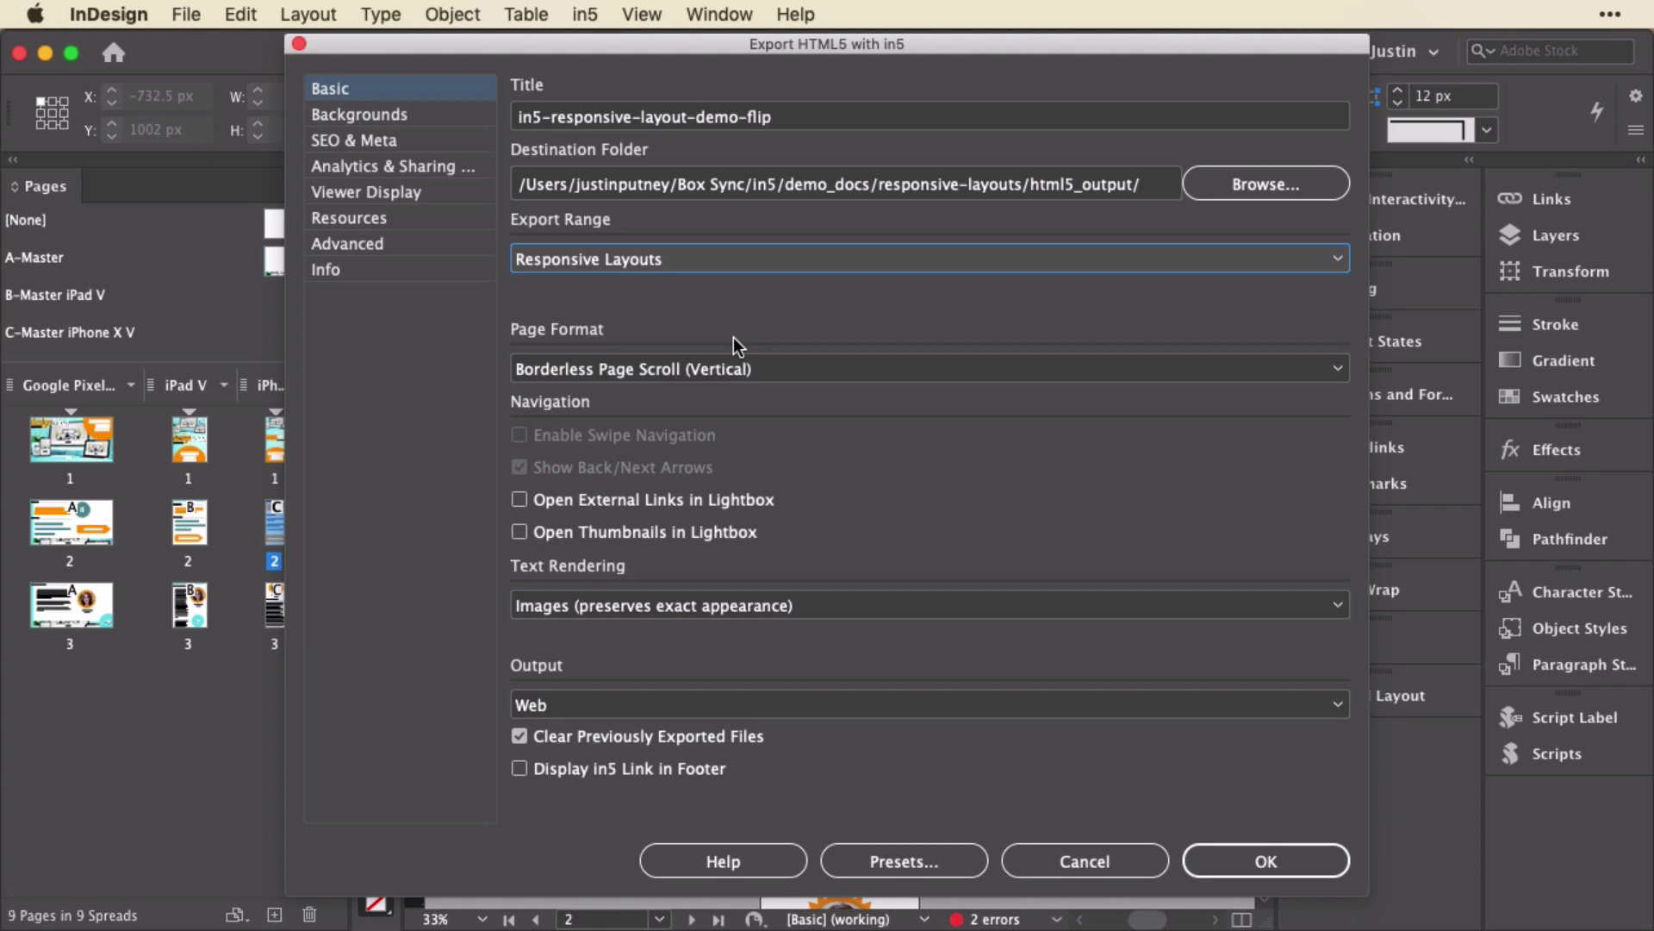
click(1214, 857)
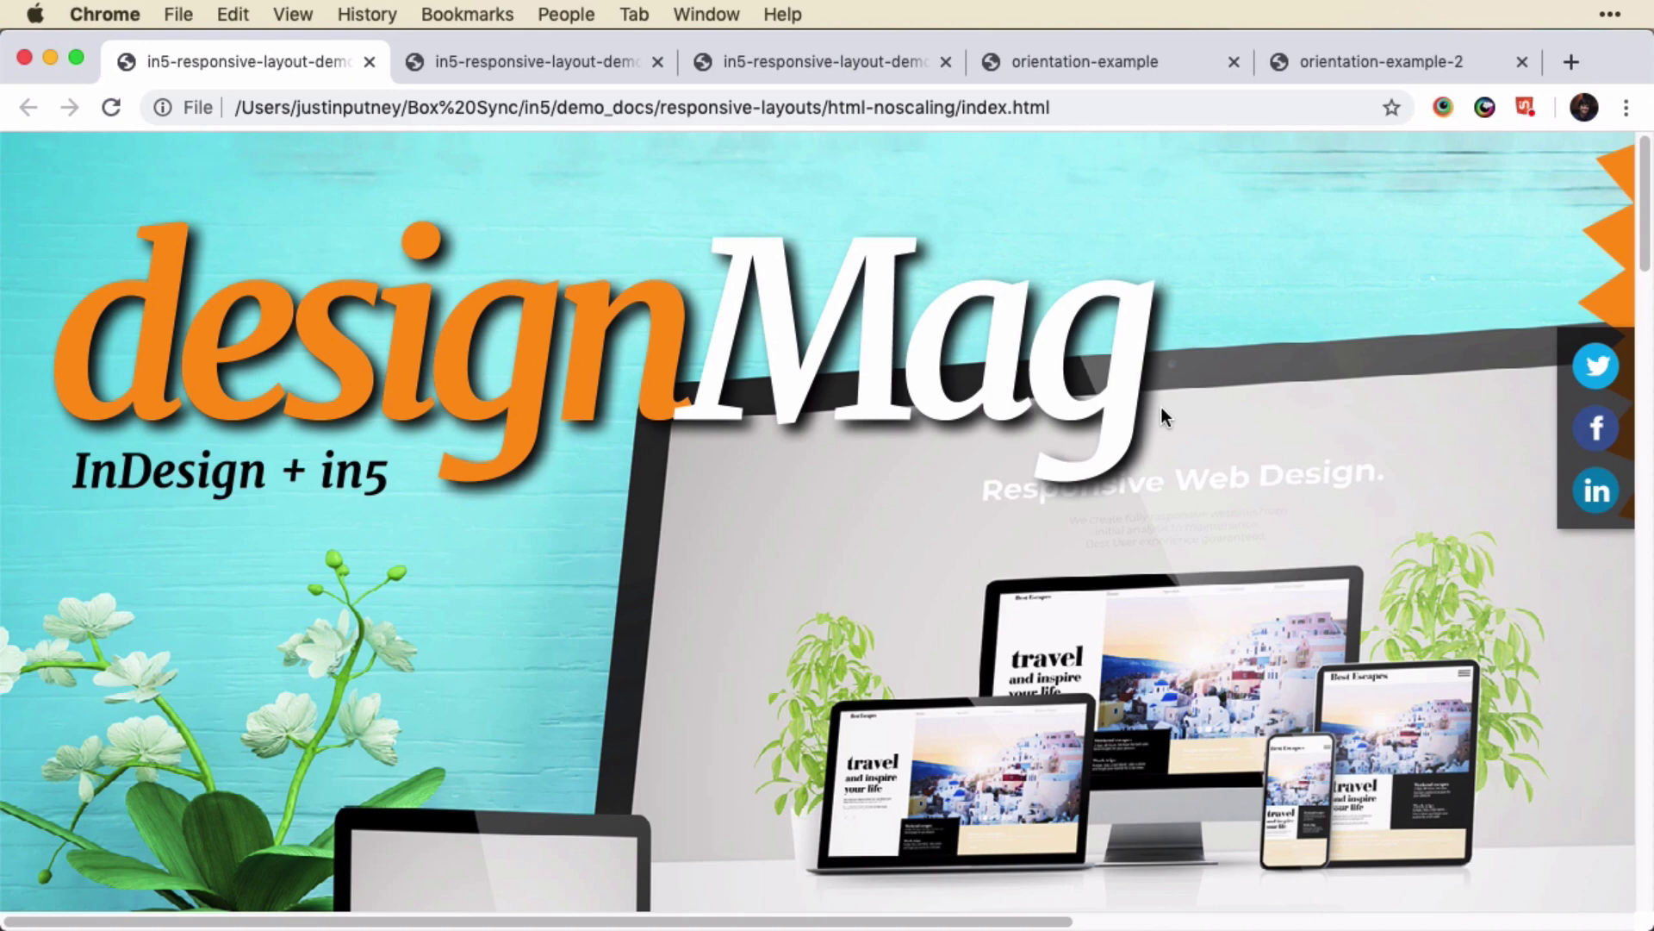
Scroll down the designMag page, then narrow Chrome to phone width and widen it back.
scroll(1161, 408, down, 20)
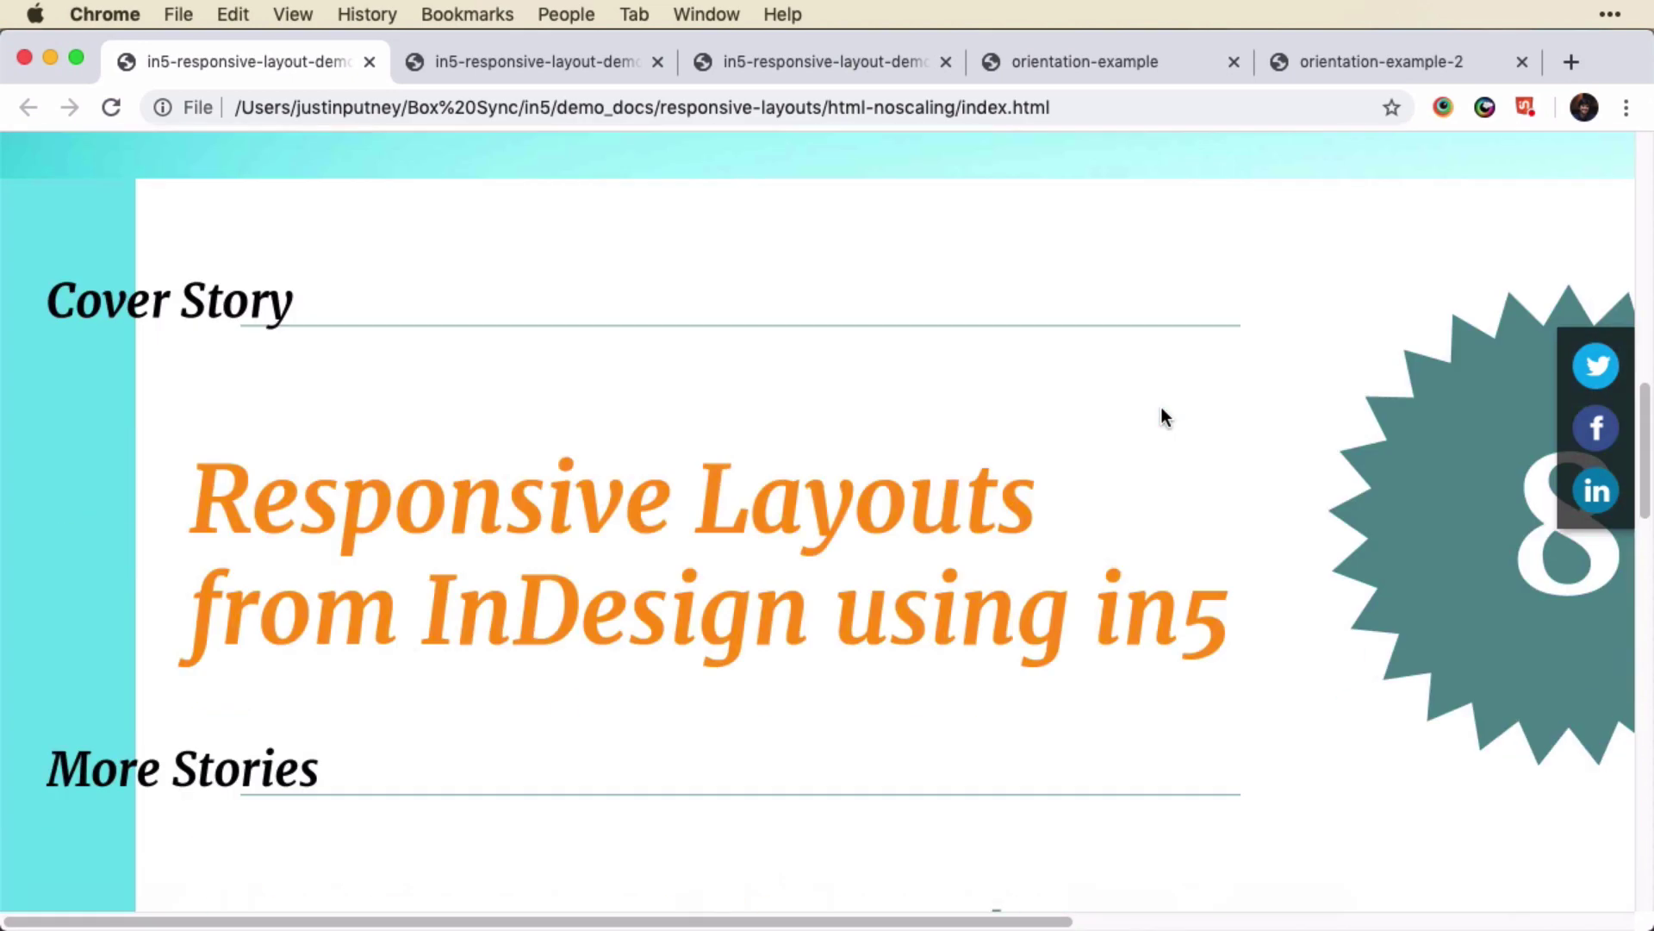
scroll(1161, 417, down, 1)
scroll(1160, 408, down, 15)
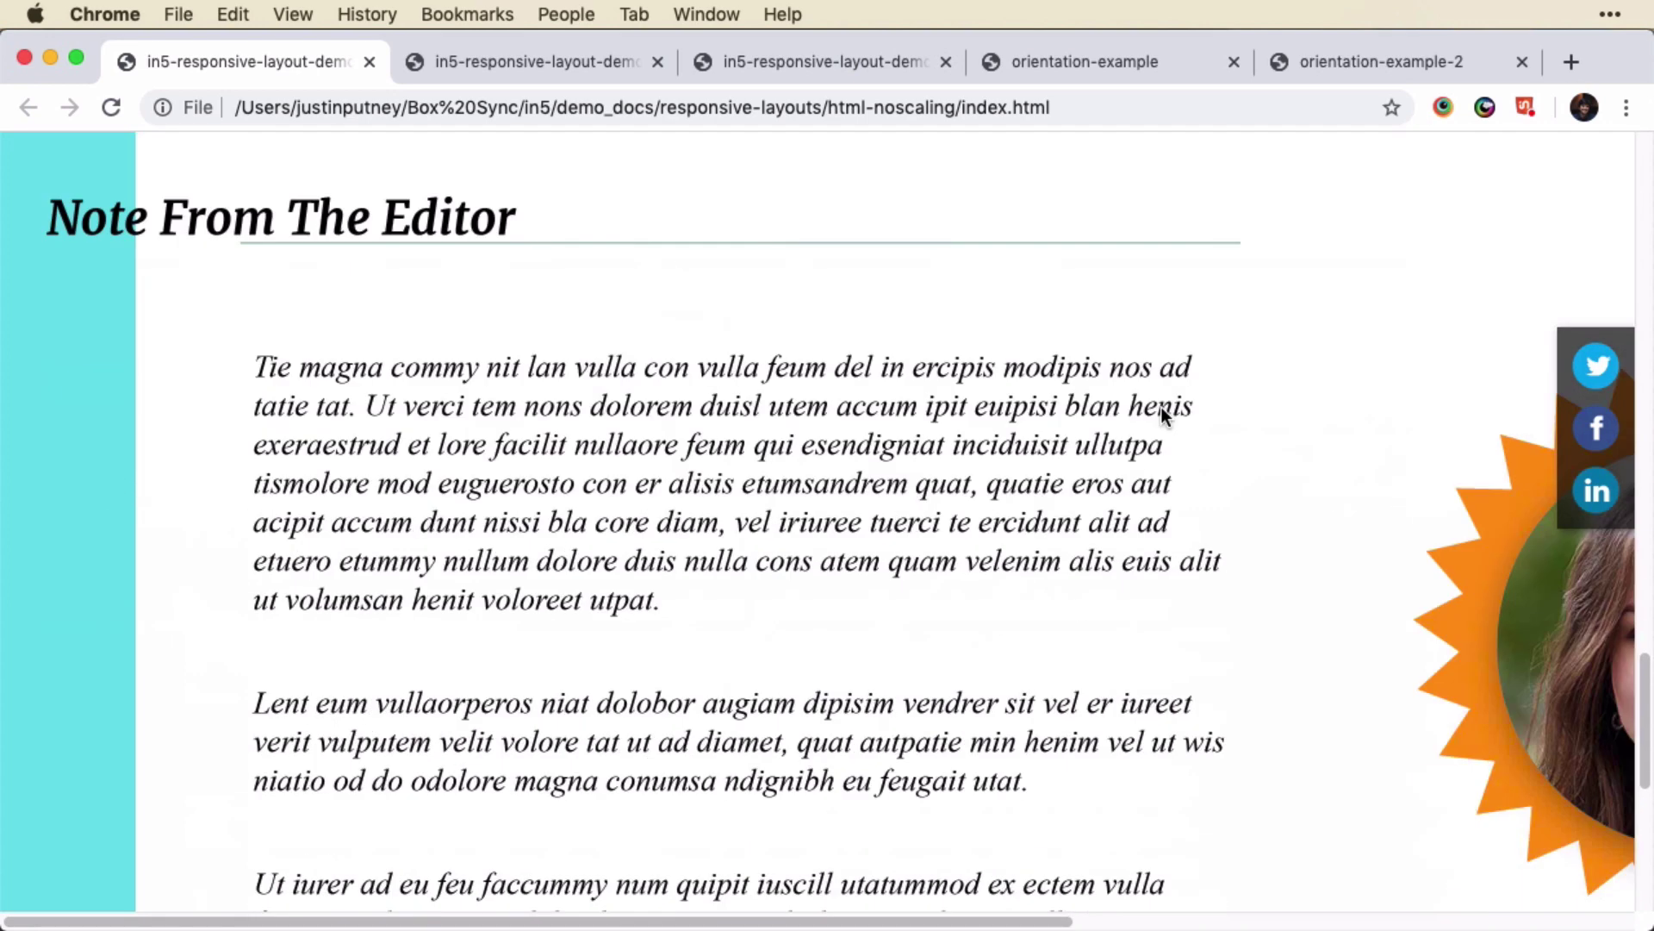
scroll(1162, 407, down, 5)
drag(1610, 250, 516, 403)
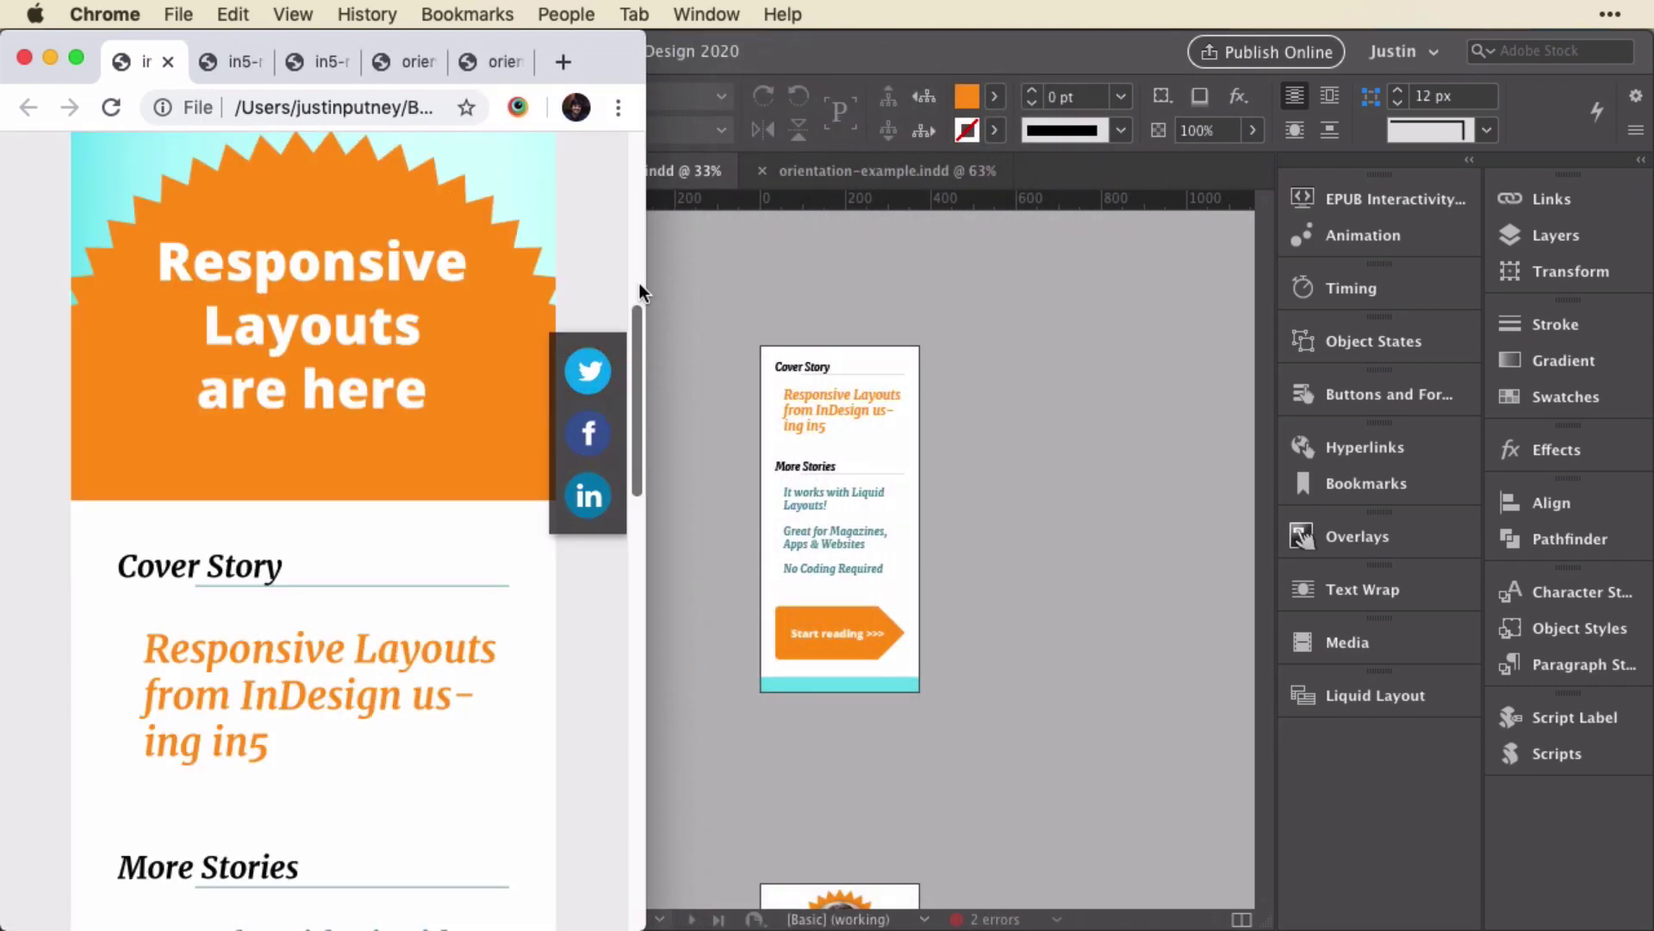
drag(645, 284, 1647, 280)
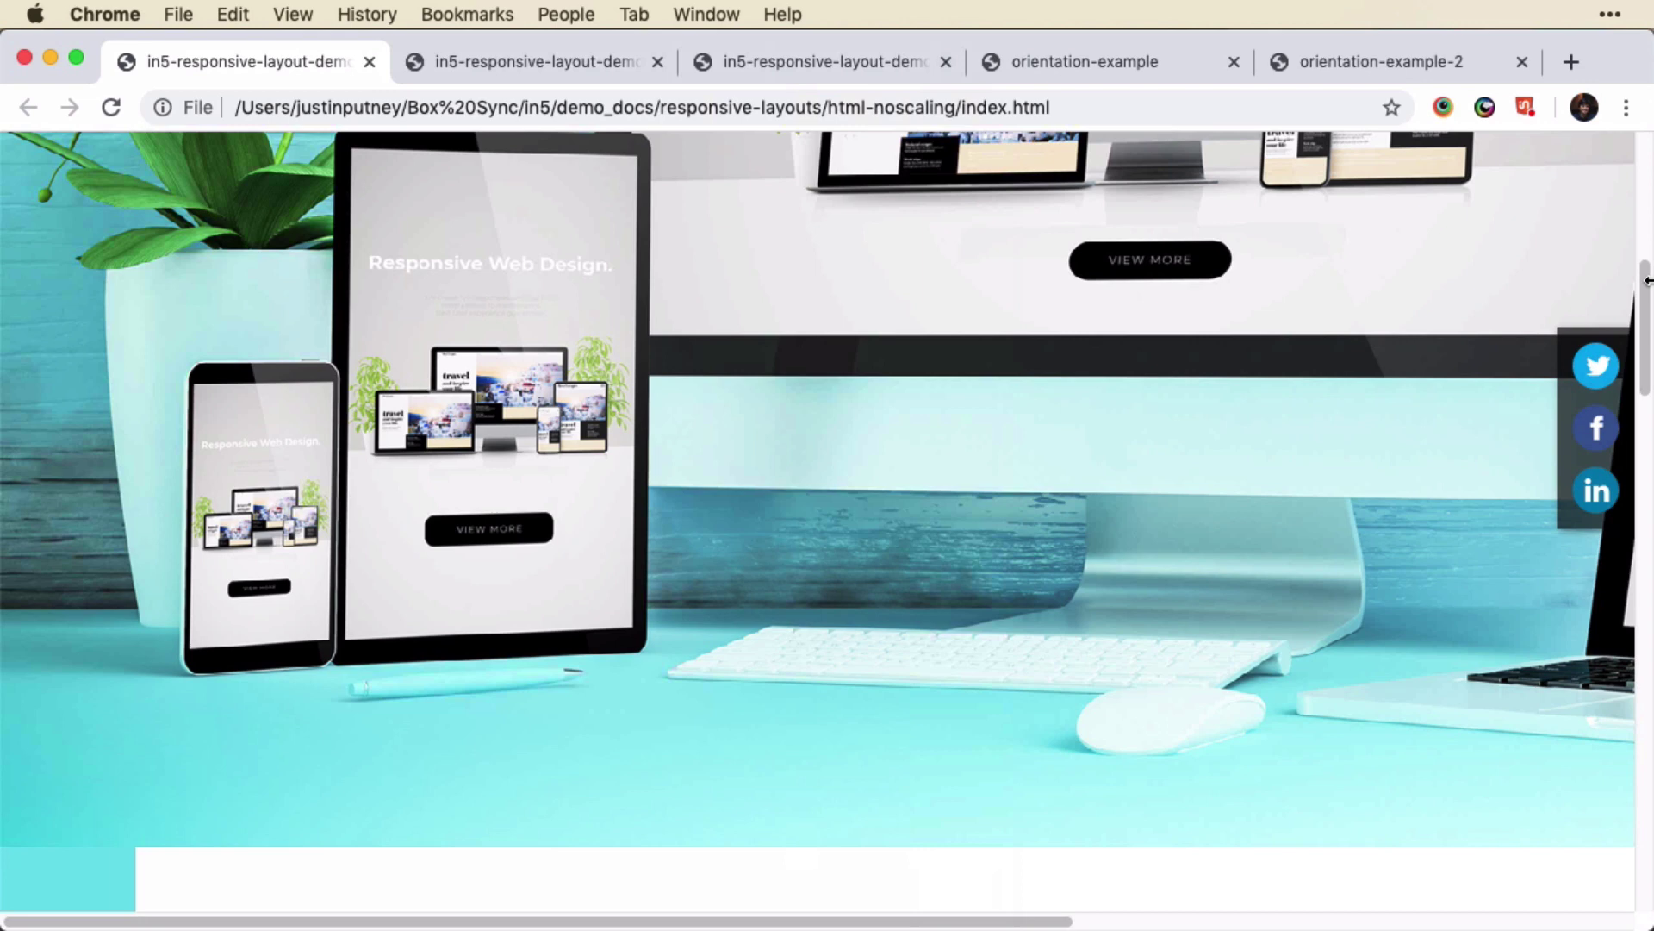
On the html5_output tab, narrow Chrome to phone width and scroll to the From The Editor text.
click(581, 79)
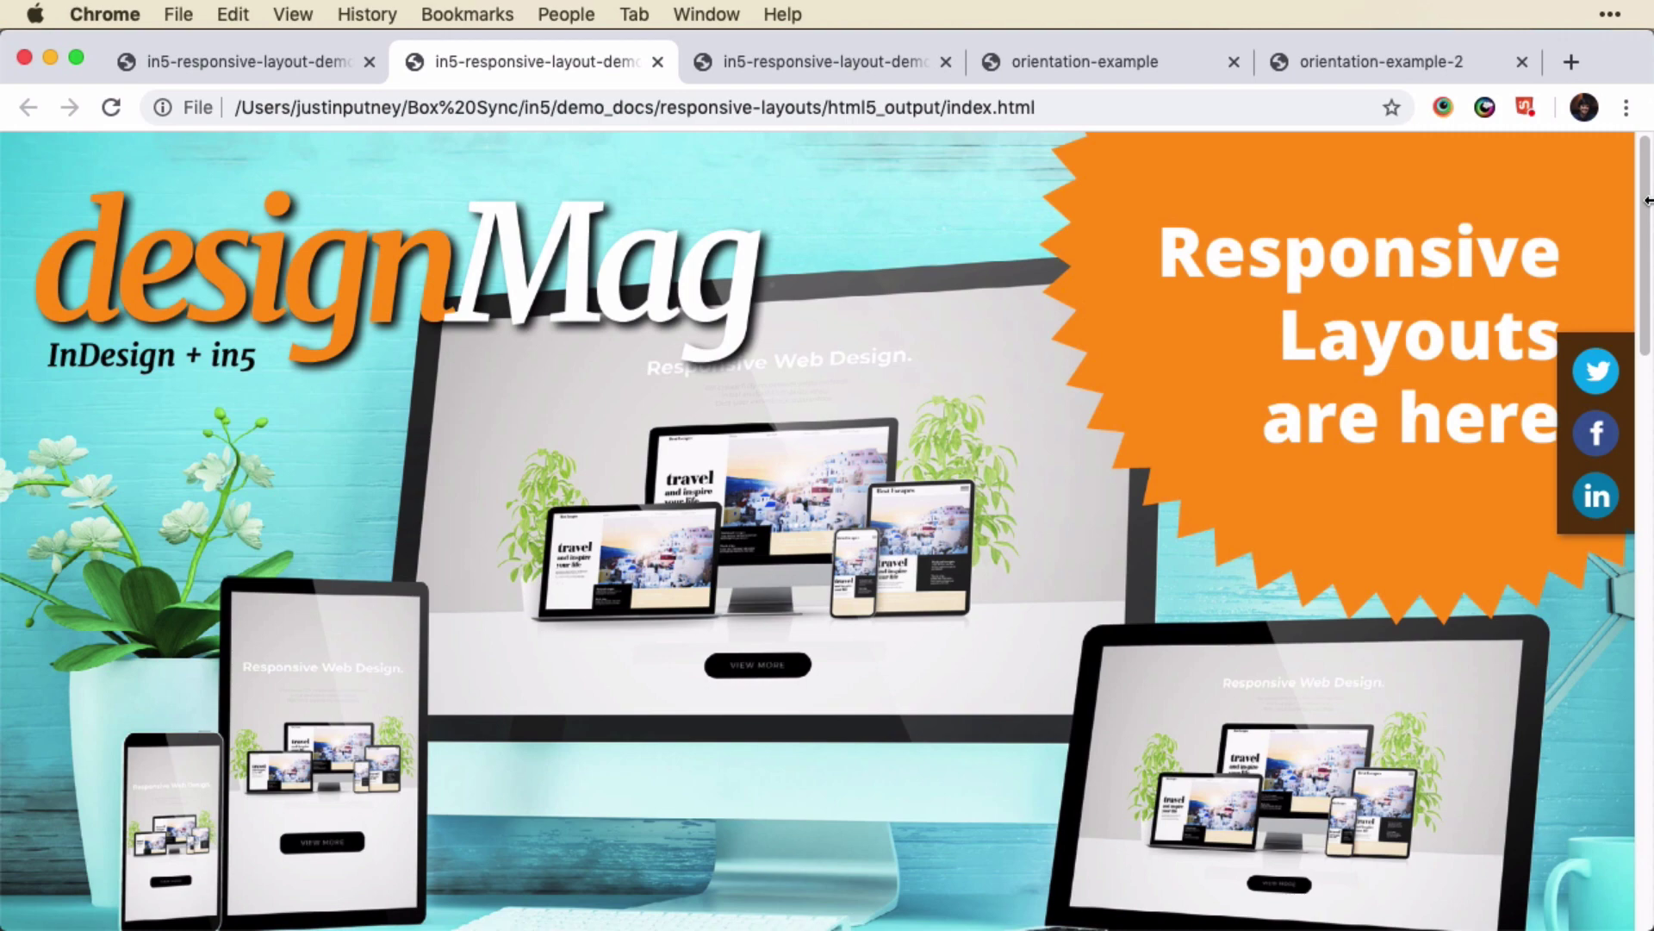
drag(1647, 200, 1021, 263)
scroll(421, 498, down, 20)
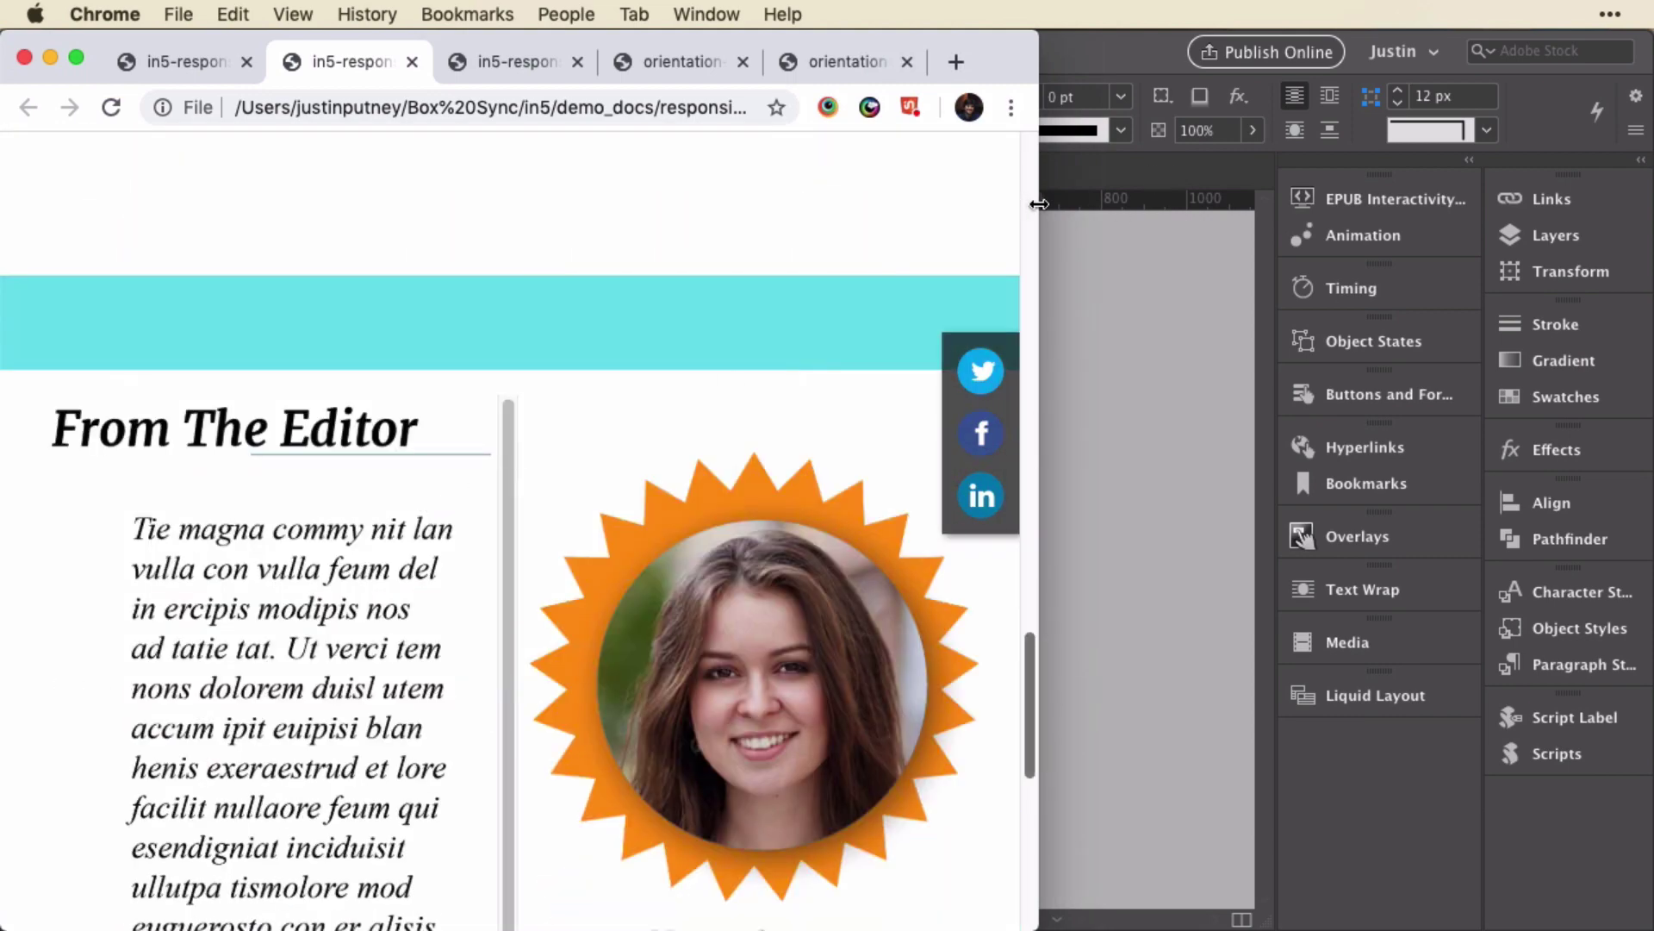
drag(1038, 204, 603, 259)
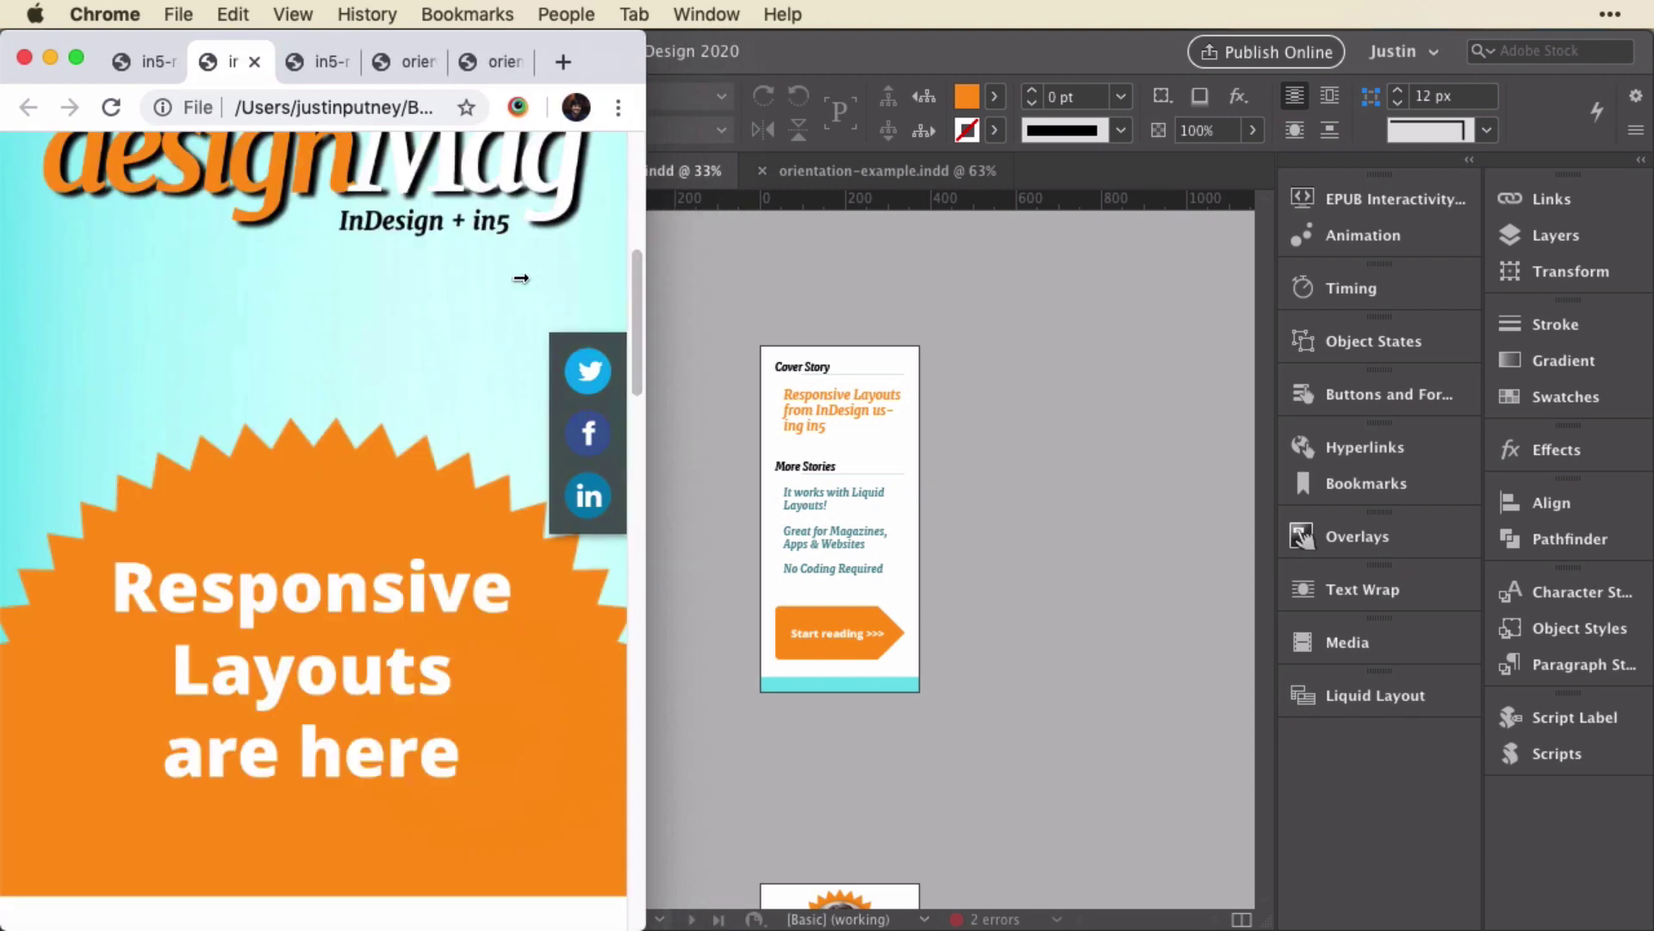
scroll(237, 504, down, 15)
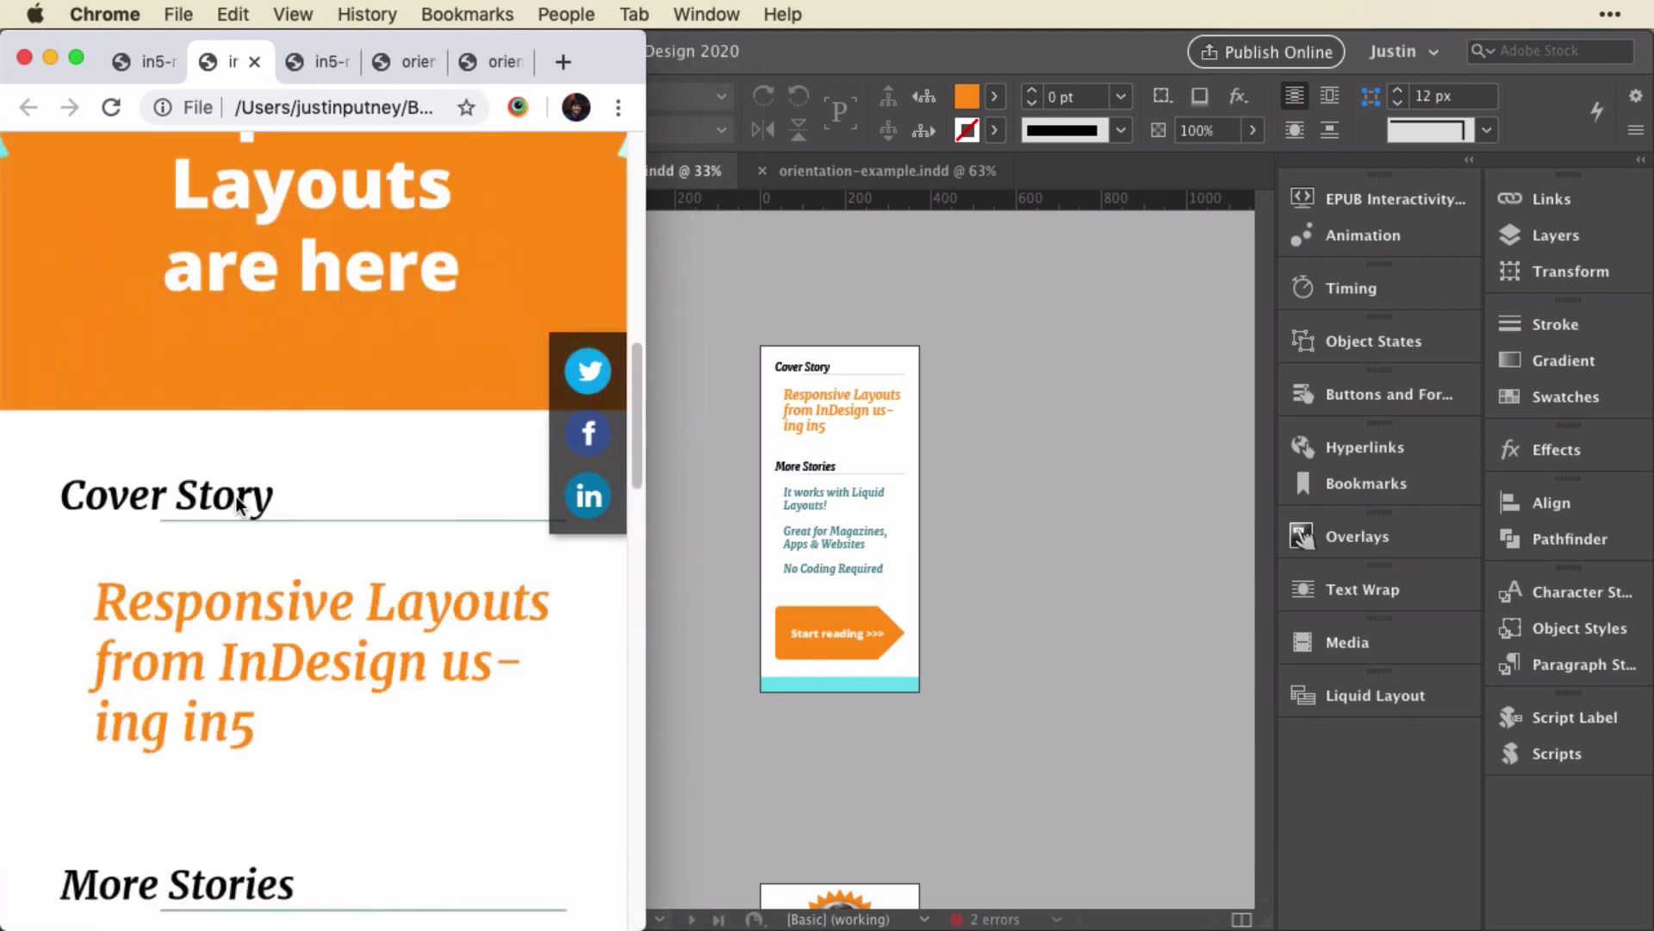
scroll(235, 494, down, 10)
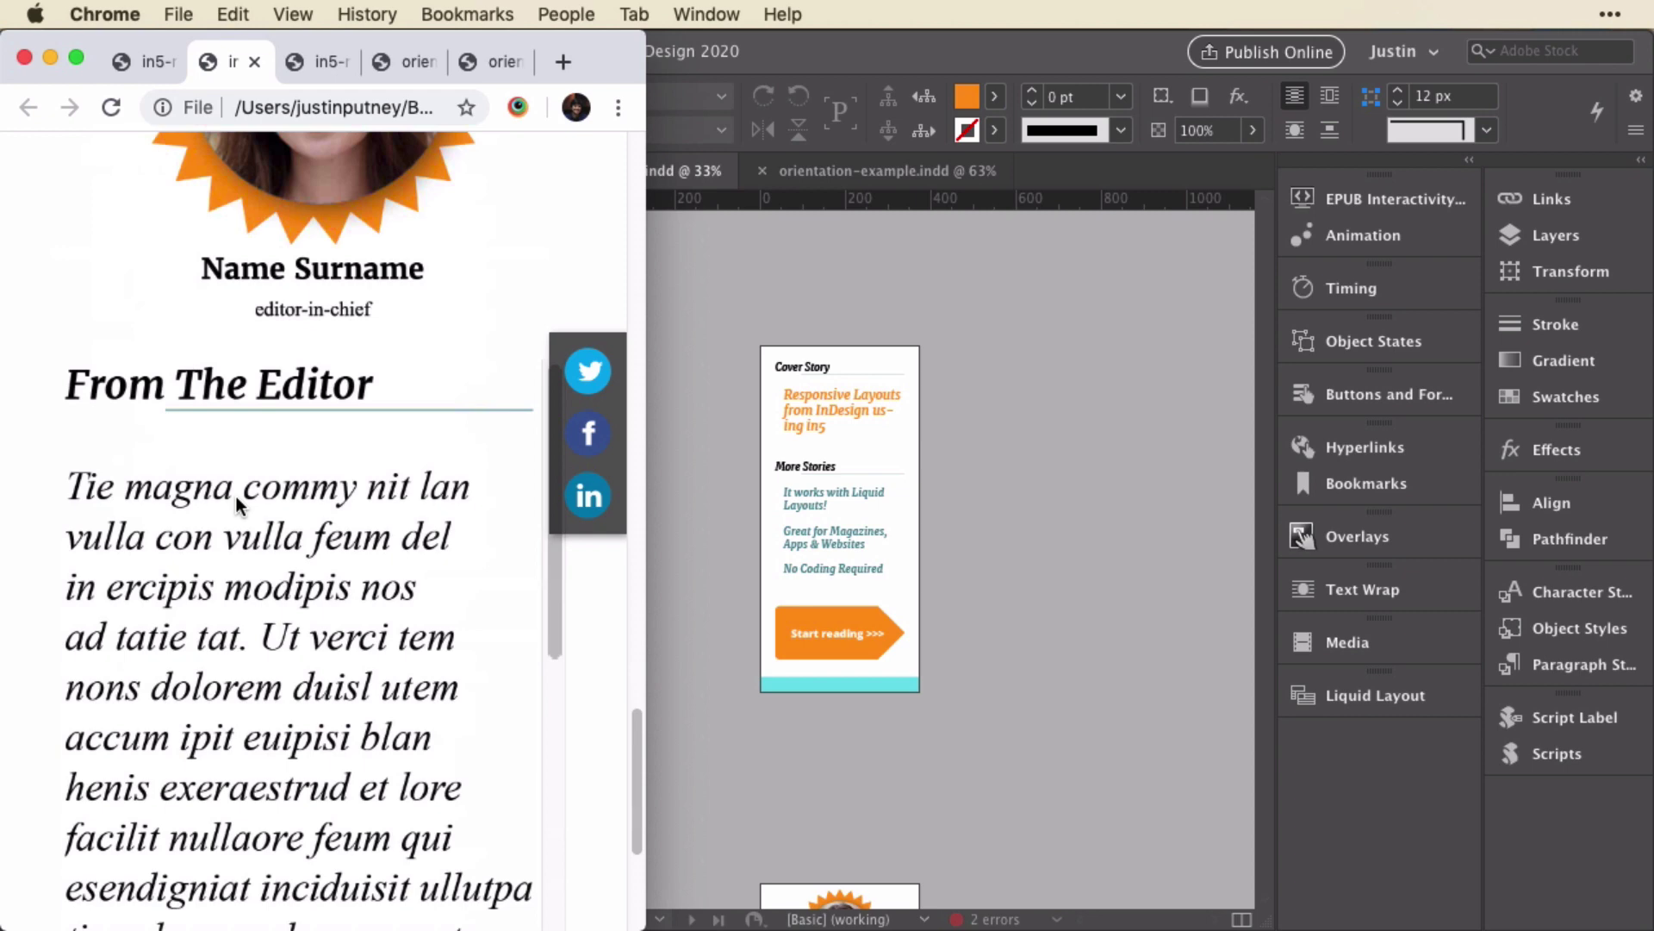
scroll(58, 328, down, 5)
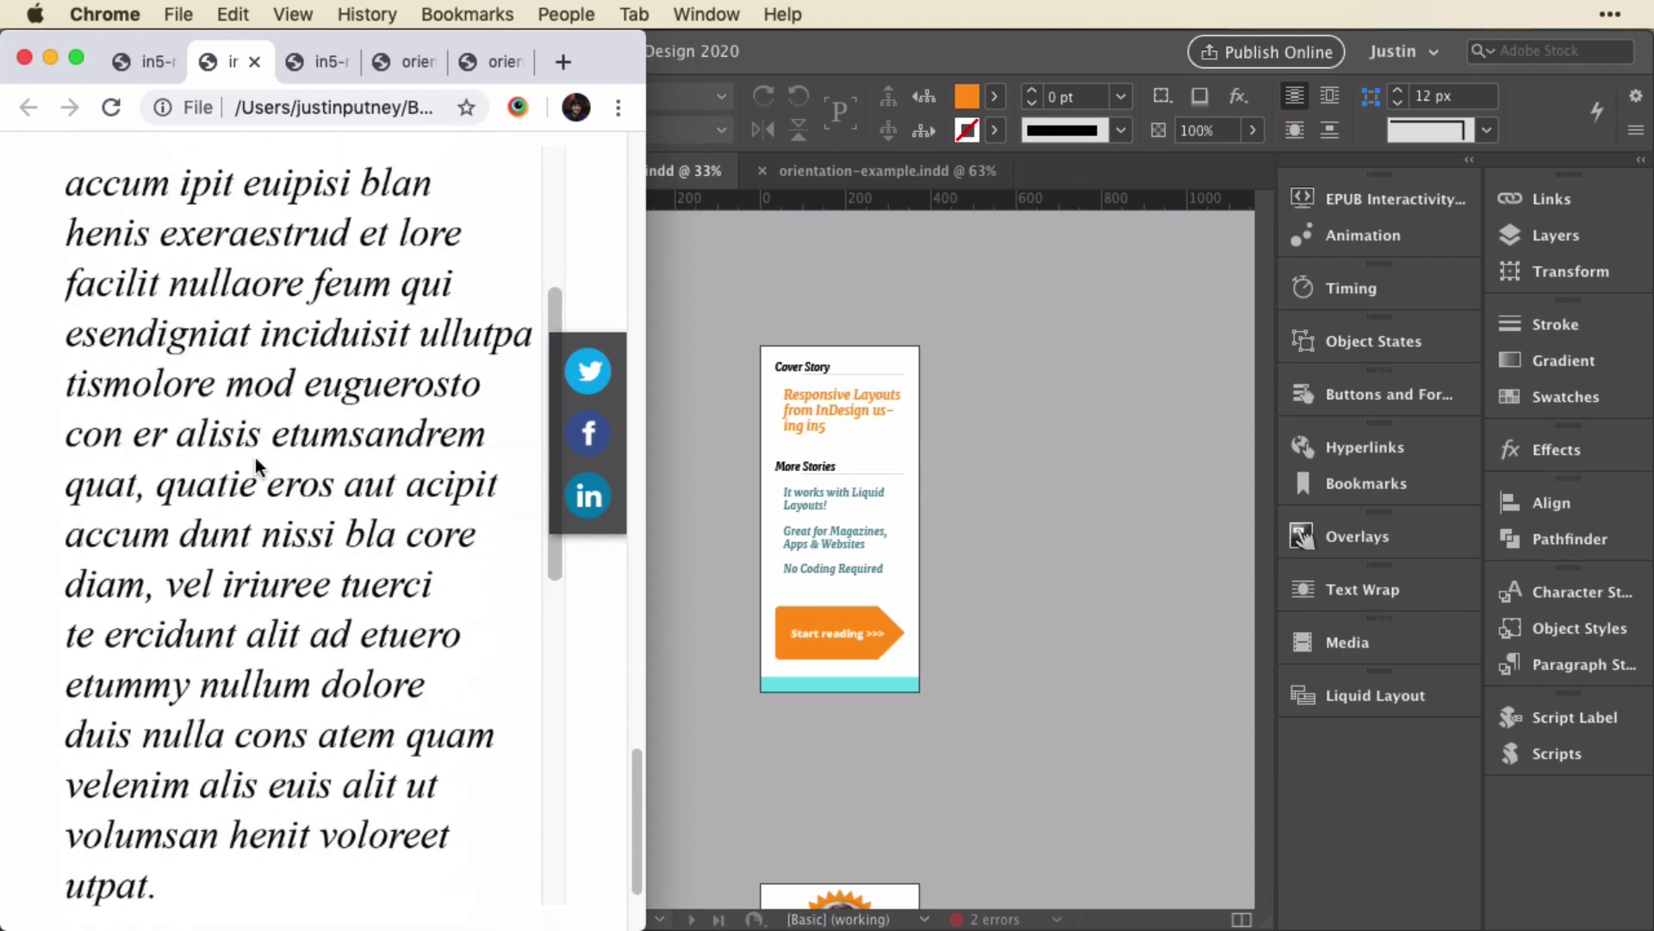
scroll(256, 470, up, 8)
scroll(256, 466, down, 20)
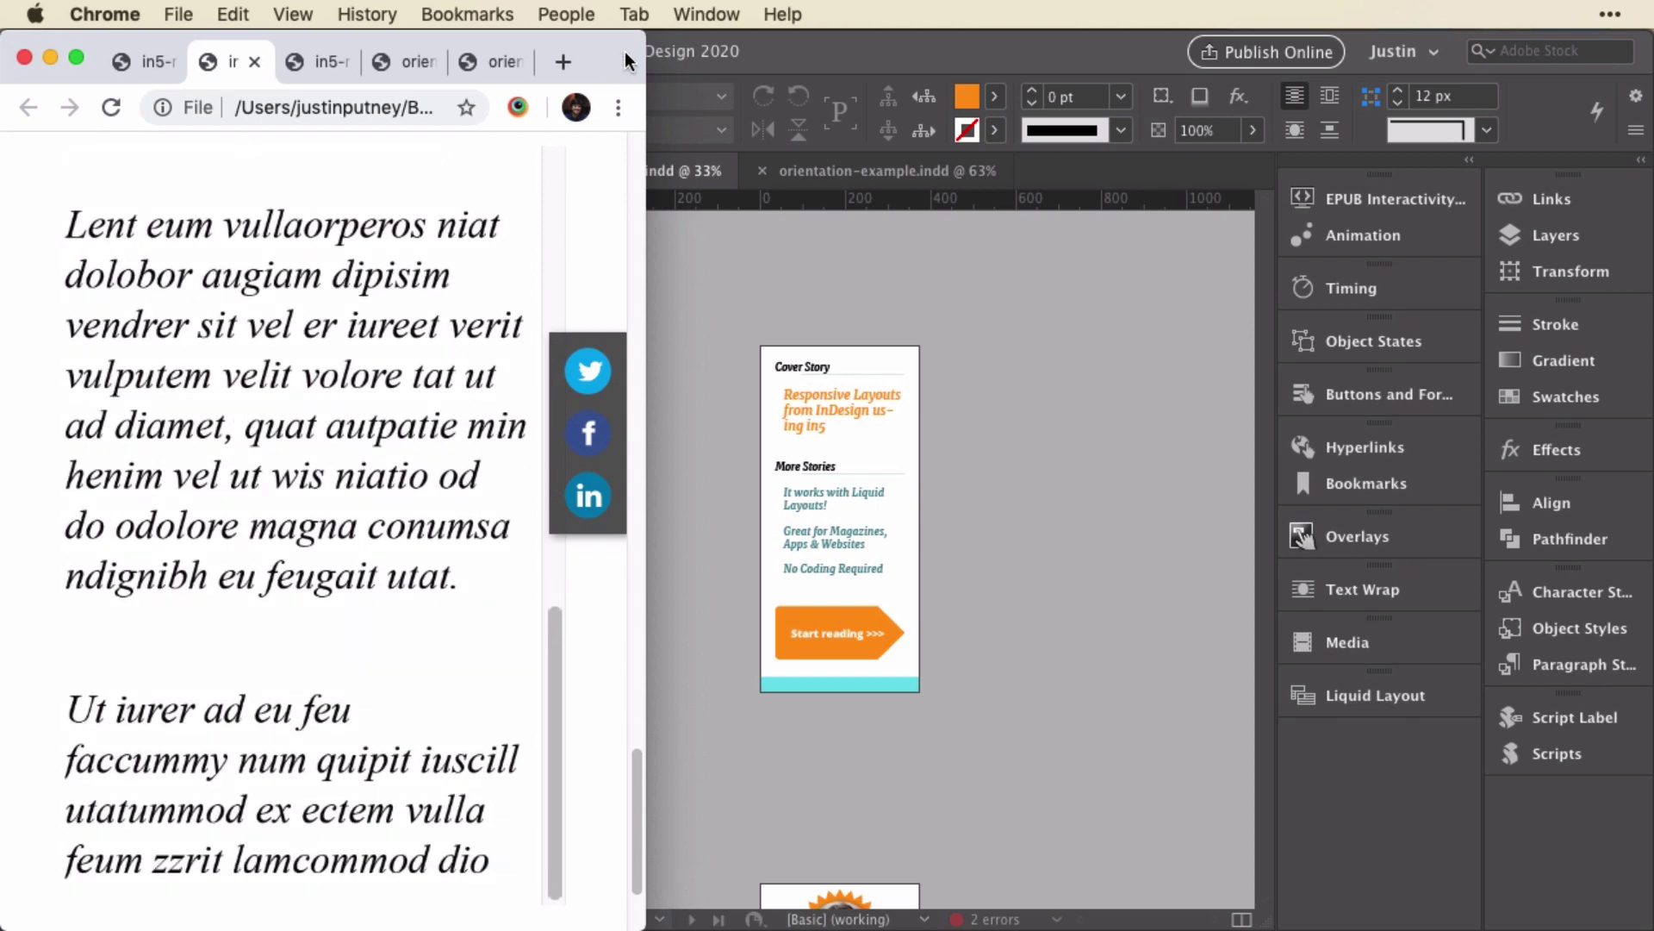
Open the page-flip magazine tab, flip through pages, and widen the window to a two-page spread.
click(334, 66)
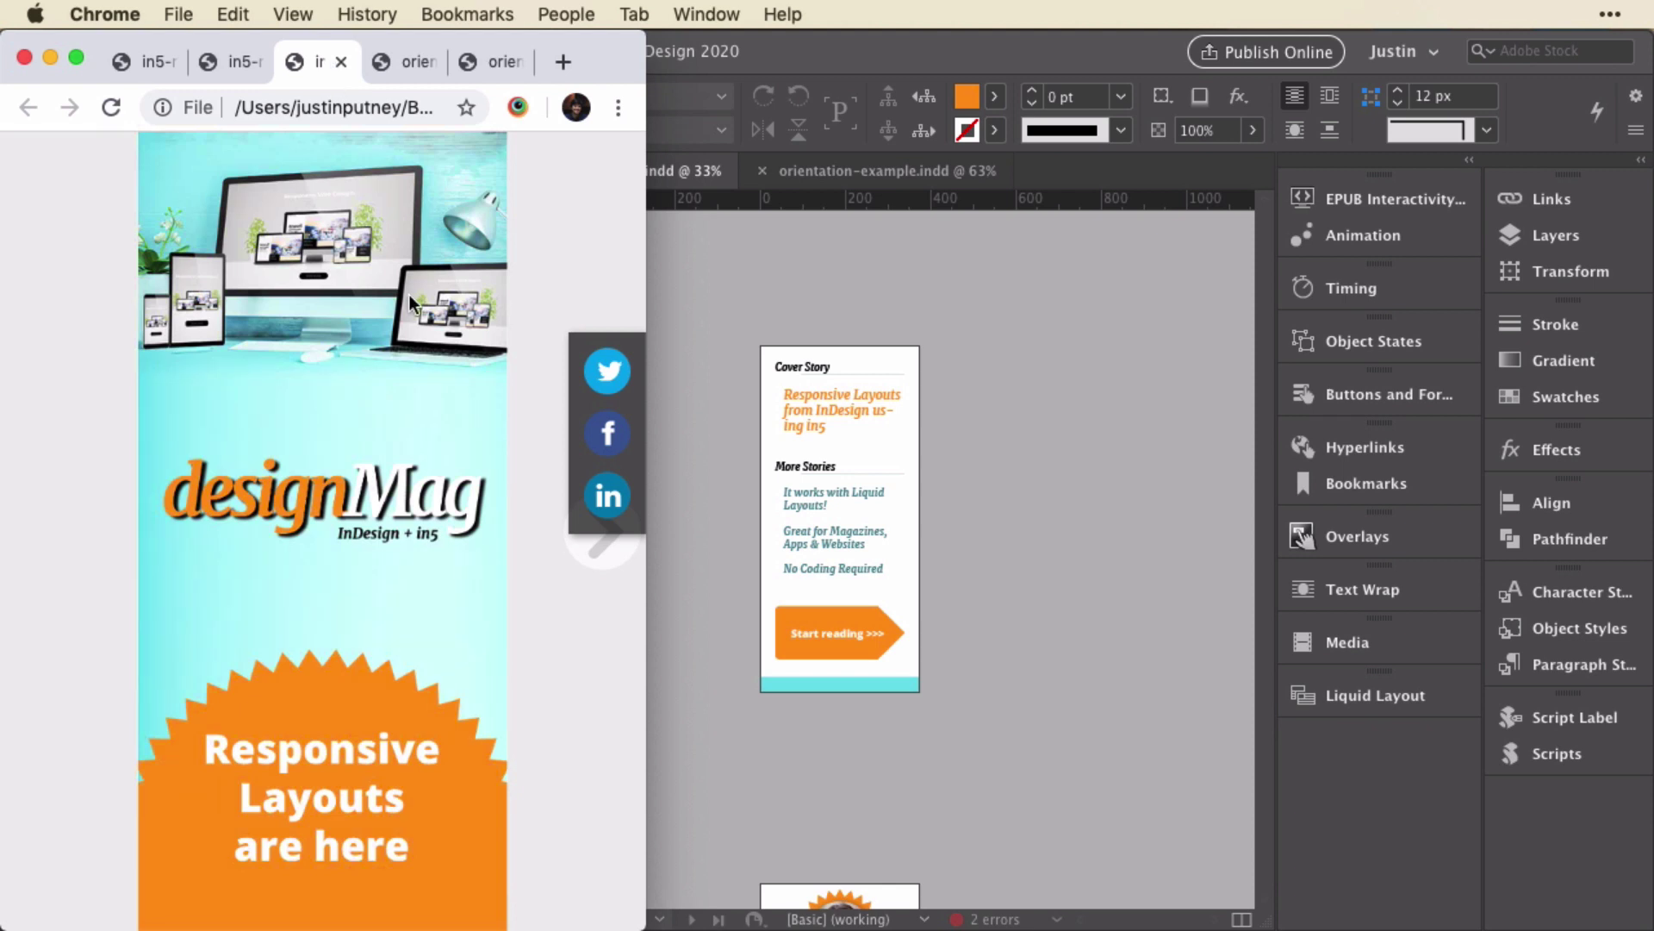
drag(520, 168, 5, 192)
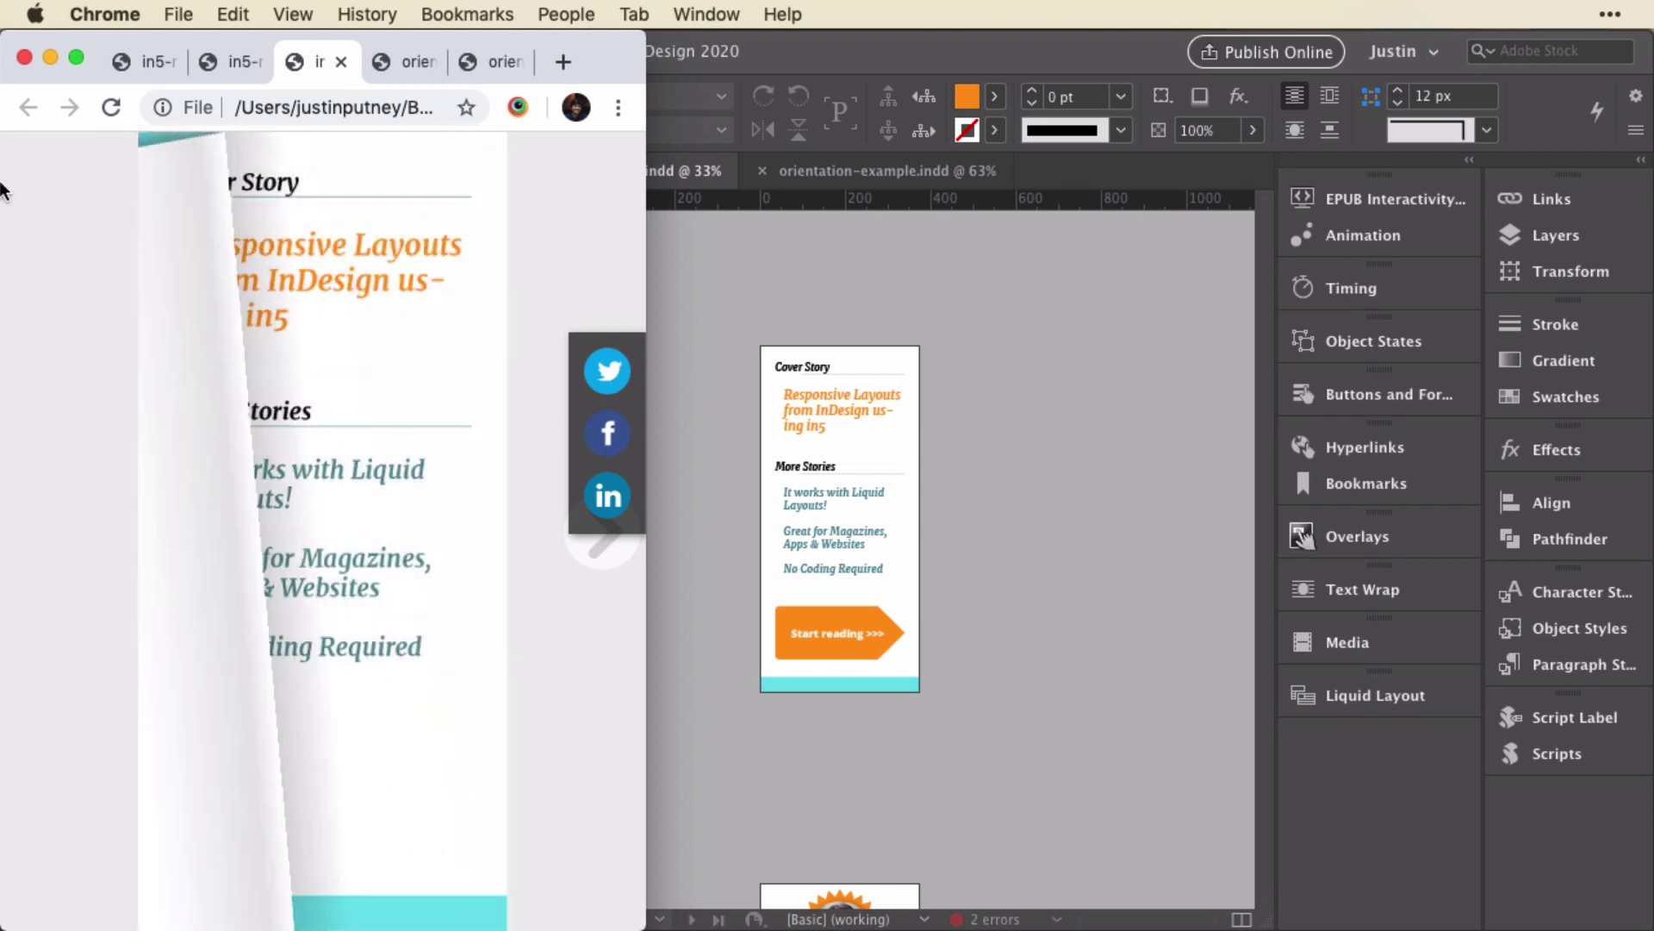
drag(492, 143, 110, 265)
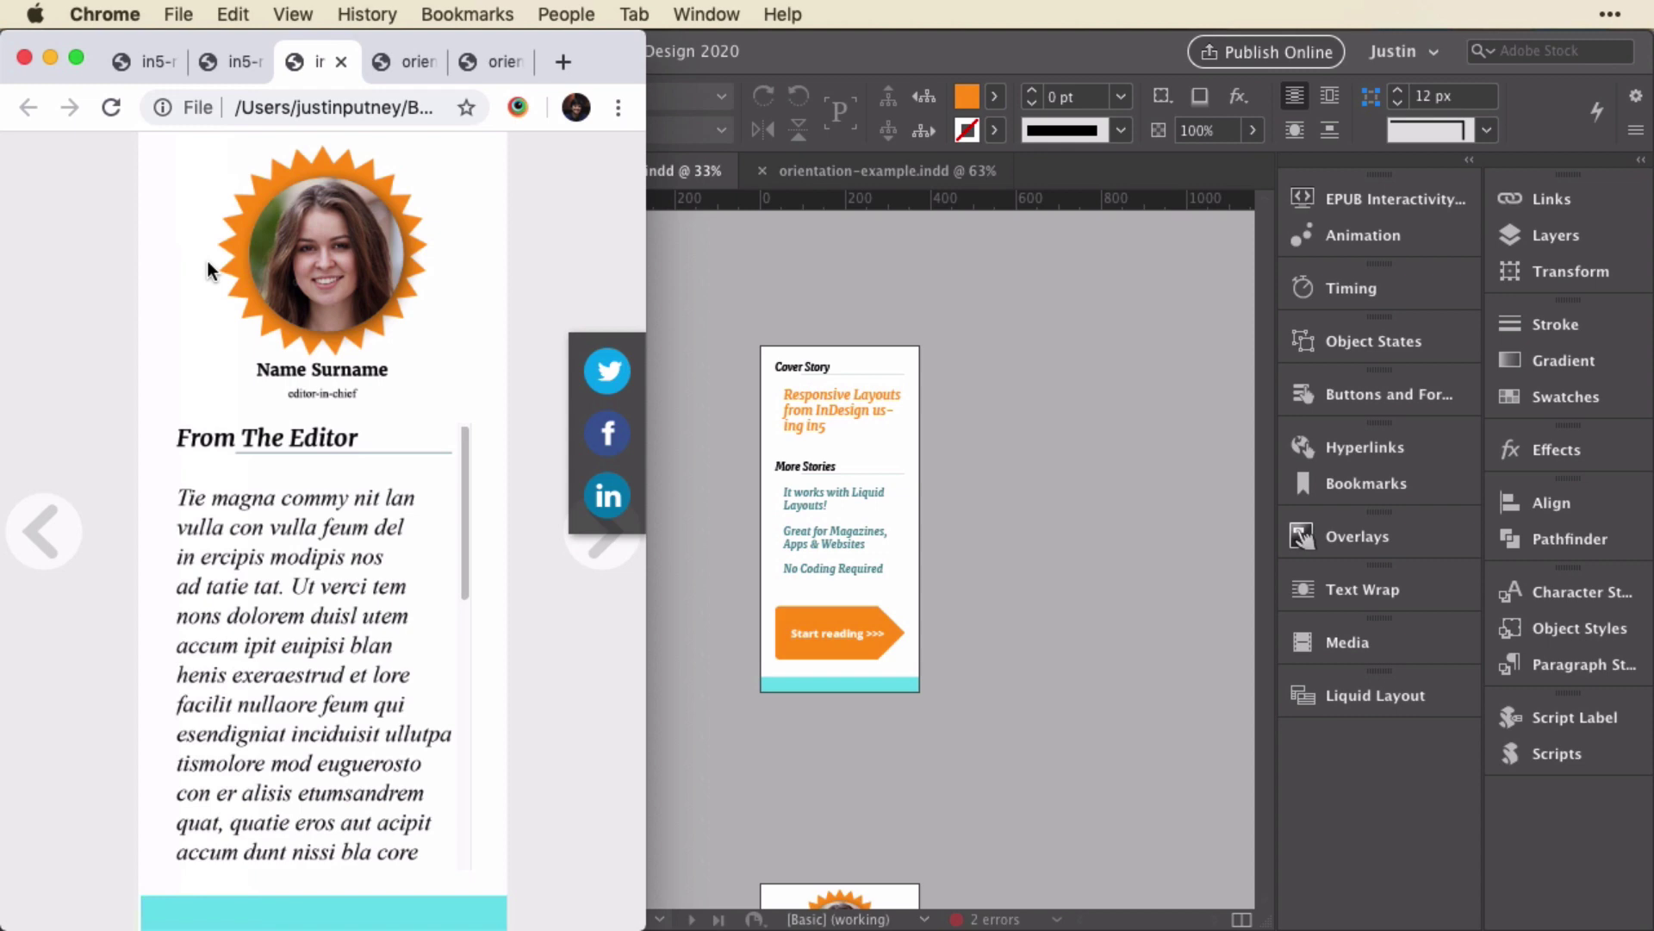
mouse_move(647, 198)
mouse_down()
mouse_move(991, 196)
mouse_move(674, 213)
mouse_up()
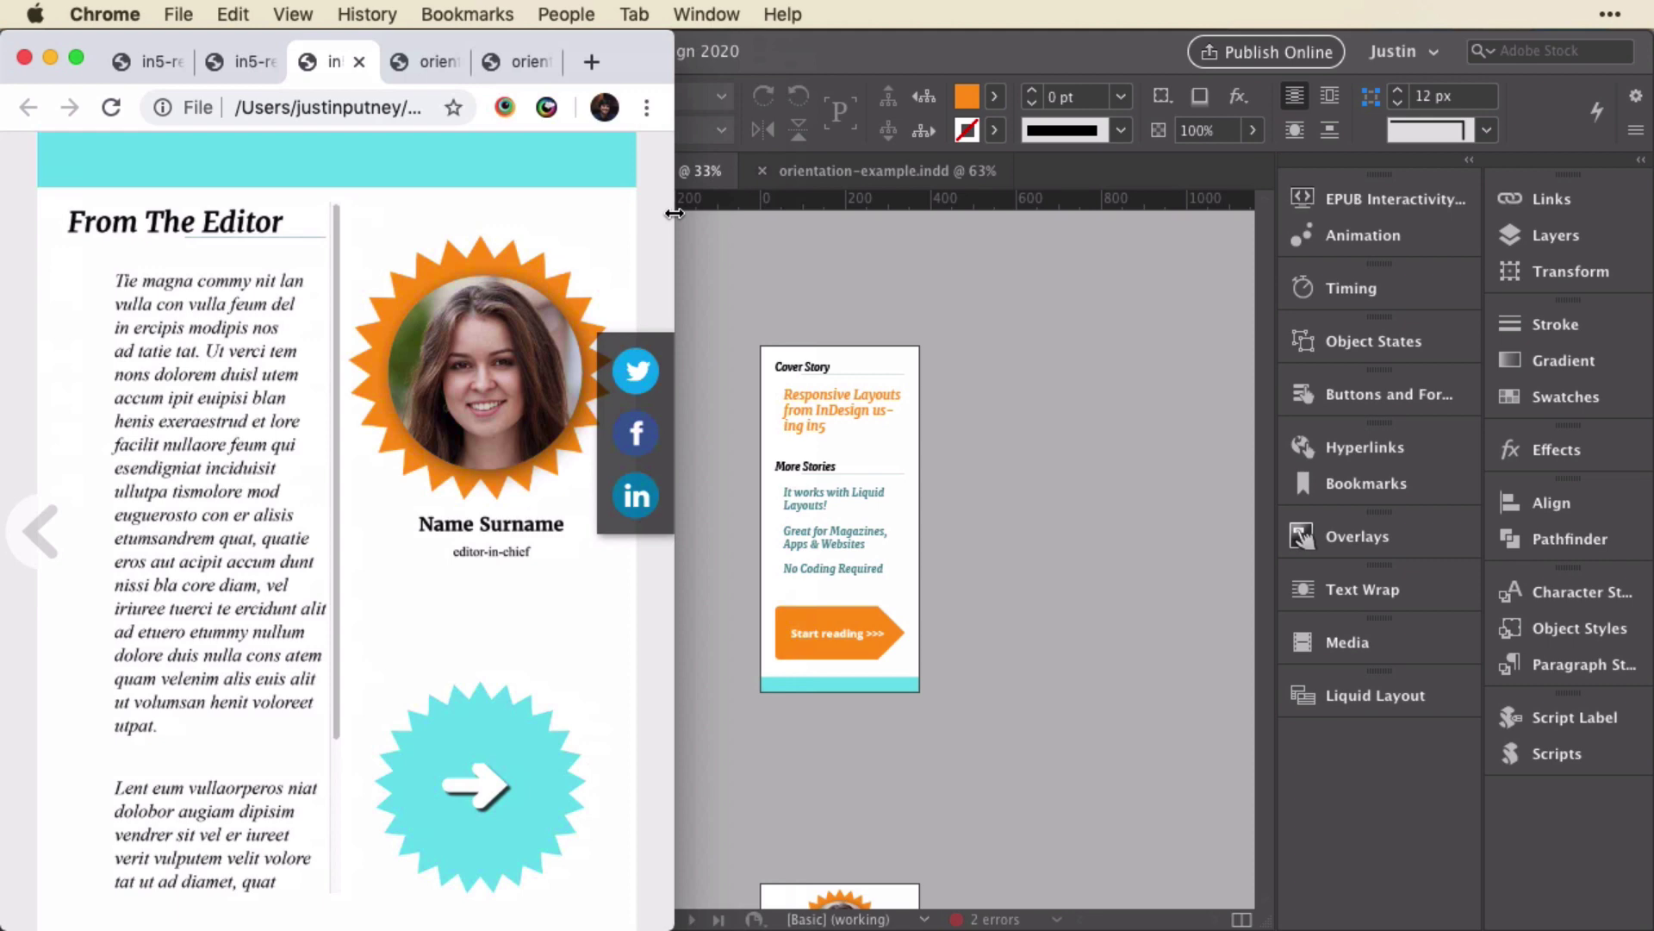
drag(43, 142, 896, 232)
drag(674, 167, 1521, 197)
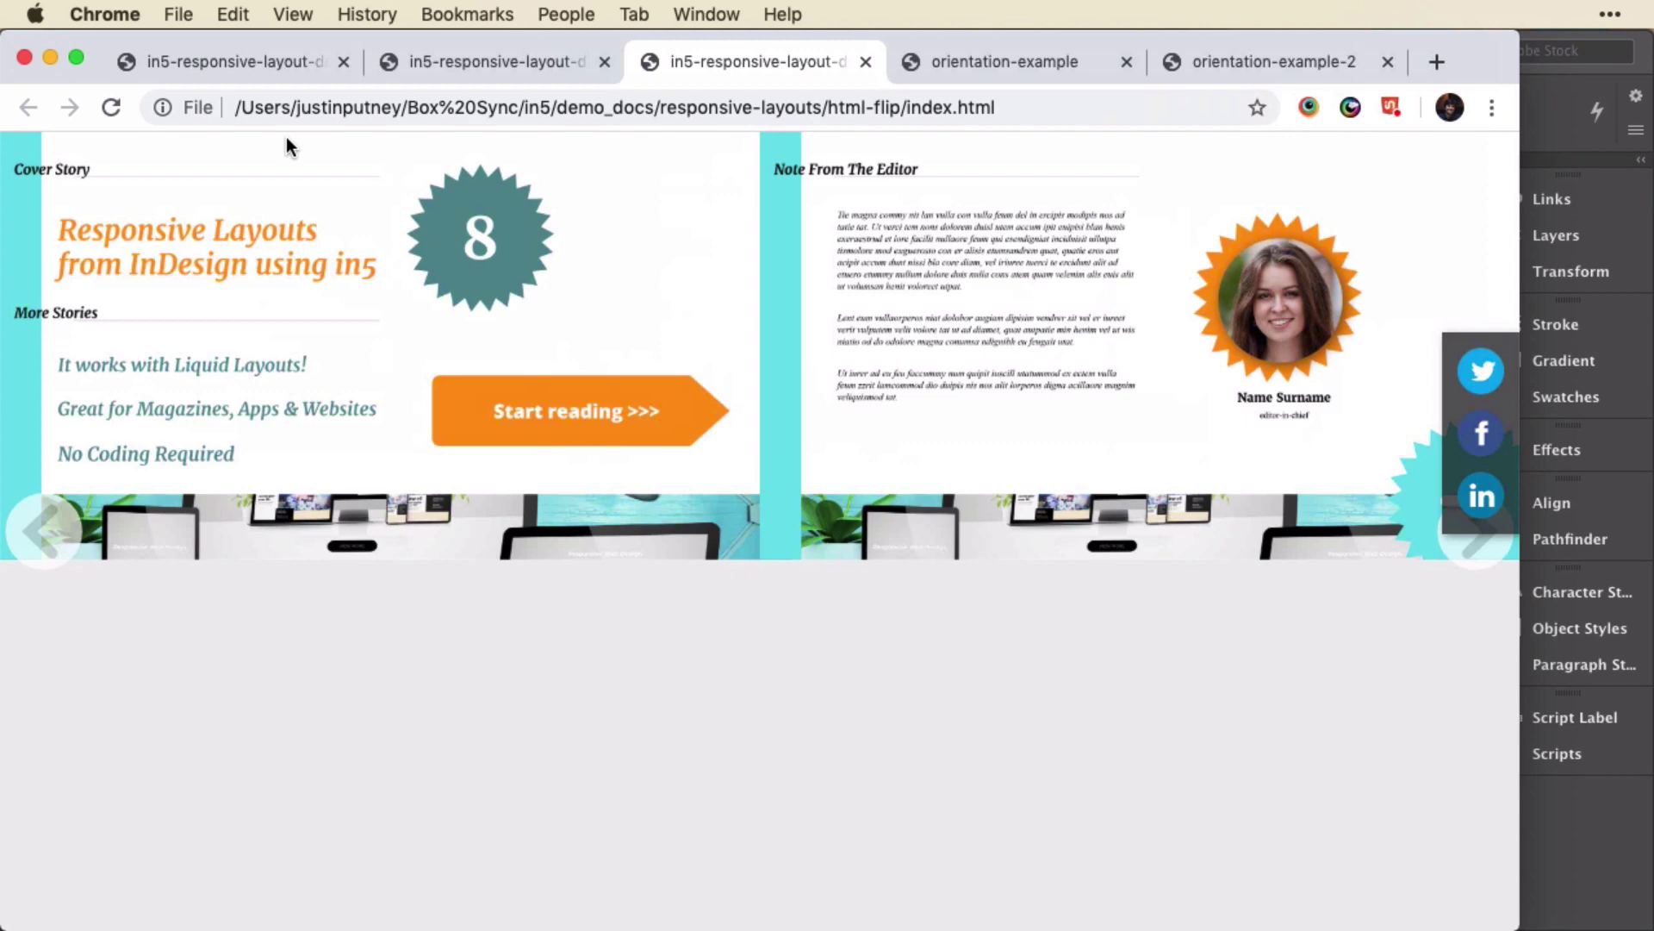
drag(34, 153, 1563, 181)
drag(1080, 163, 22, 263)
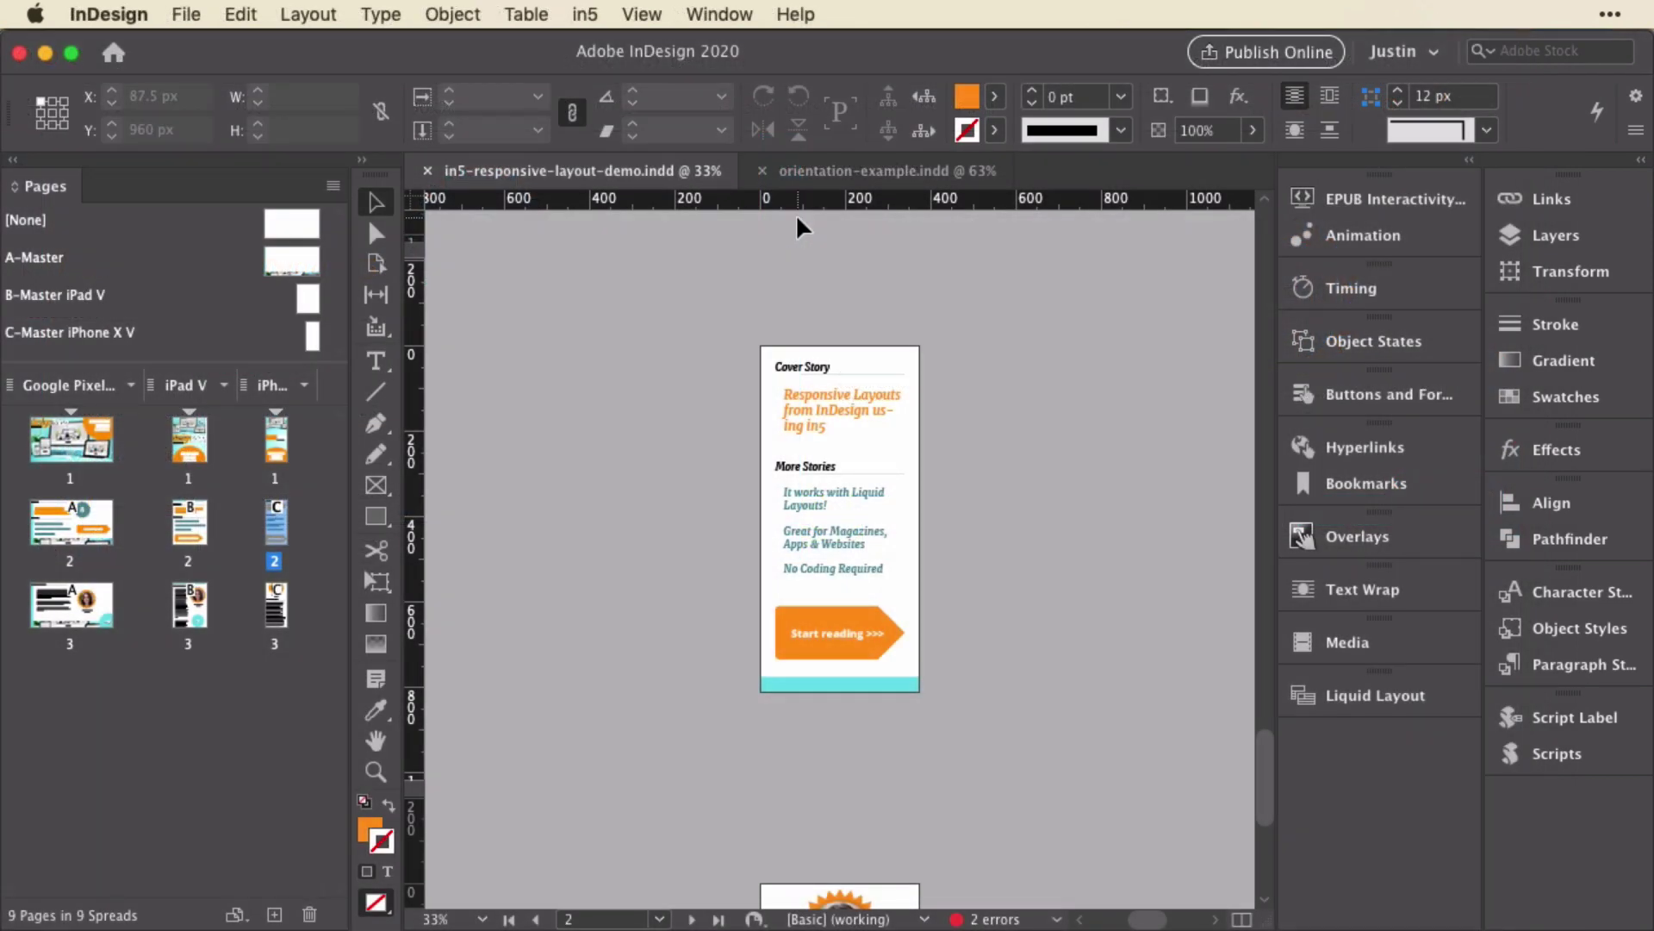
Switch to orientation-example.indd and display its portrait B page.
click(804, 173)
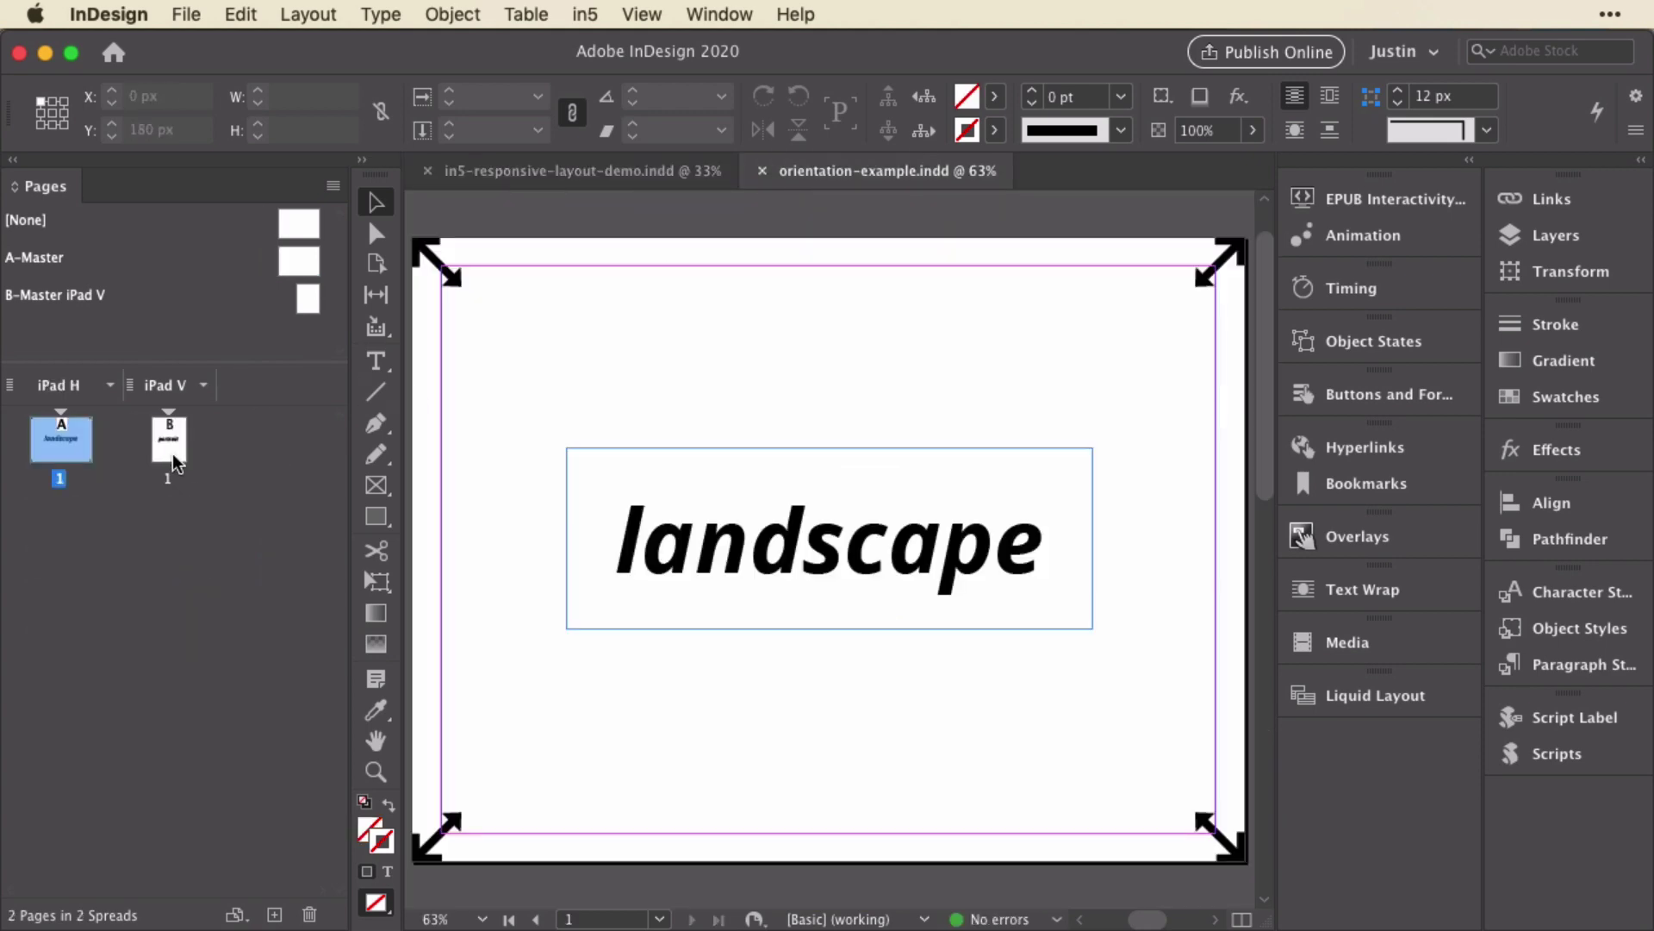
double_click(171, 455)
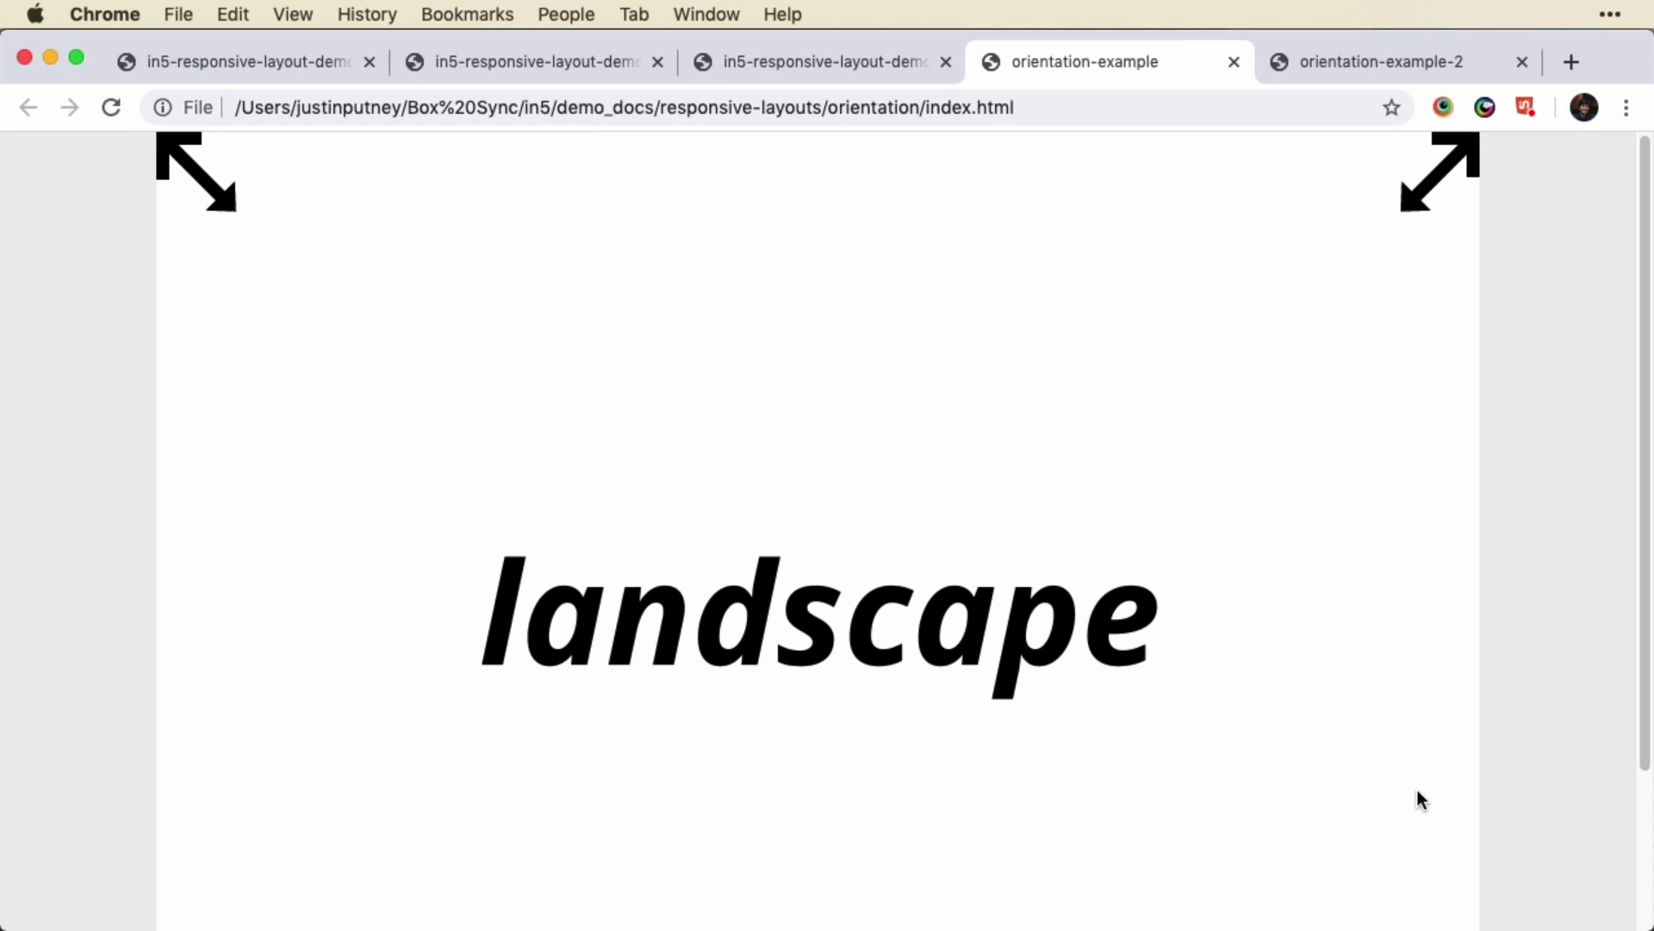
Resize Chrome between portrait and landscape shapes to watch the layouts swap, then return to InDesign.
drag(1651, 522, 757, 634)
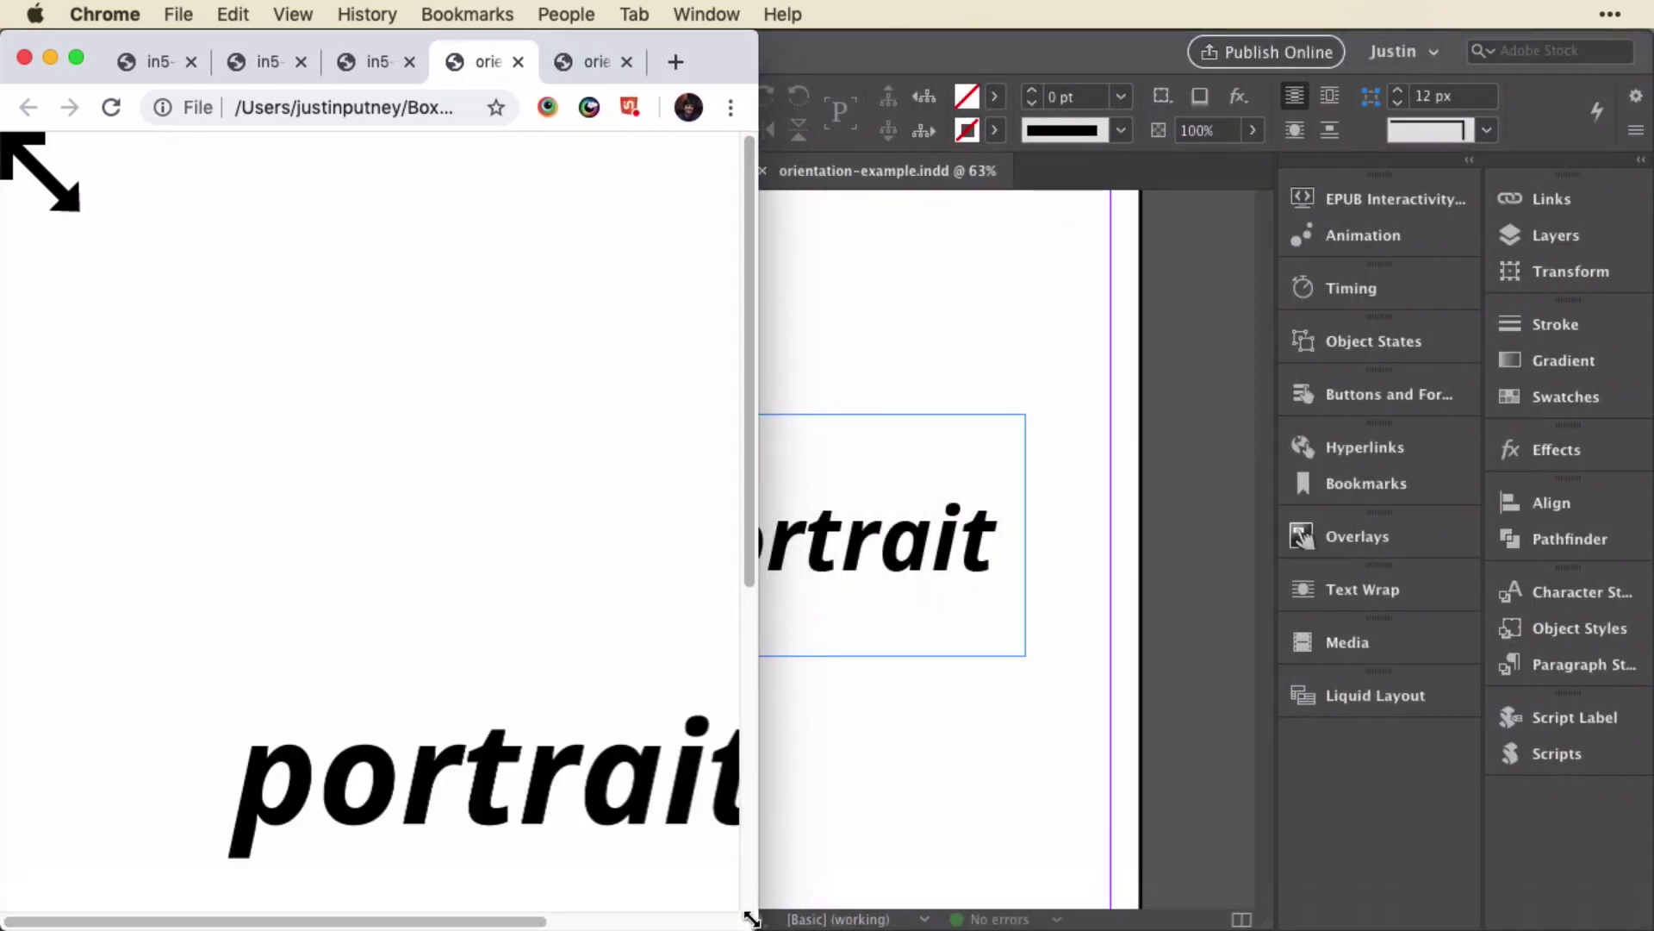
drag(751, 920, 732, 807)
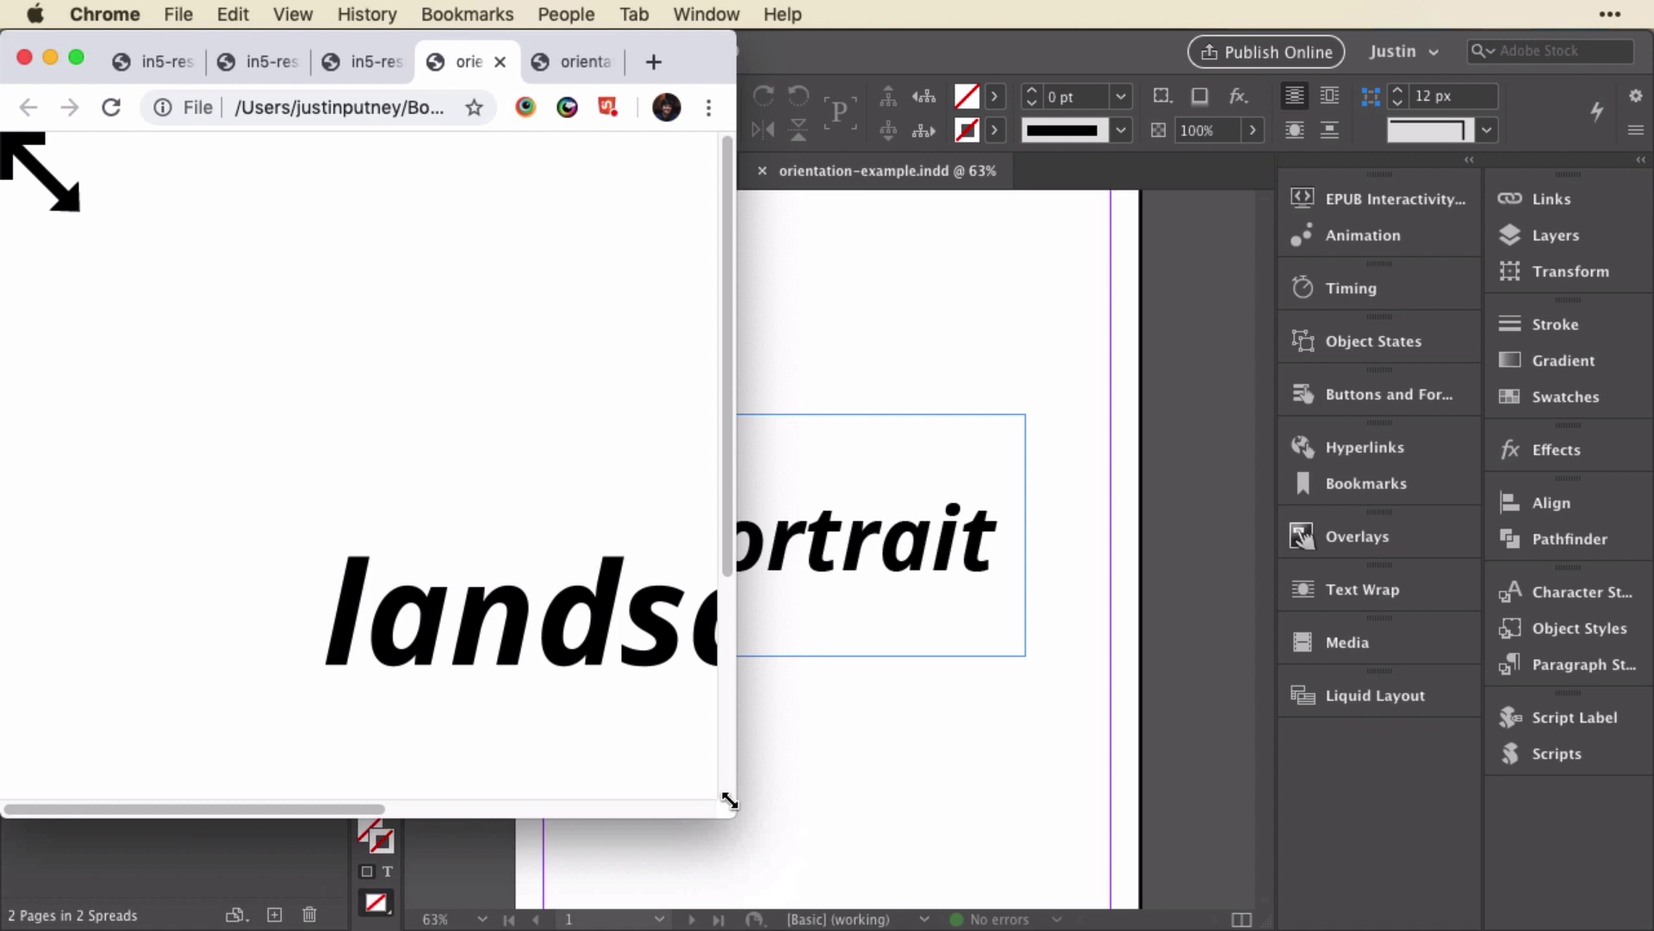
drag(729, 800, 1493, 877)
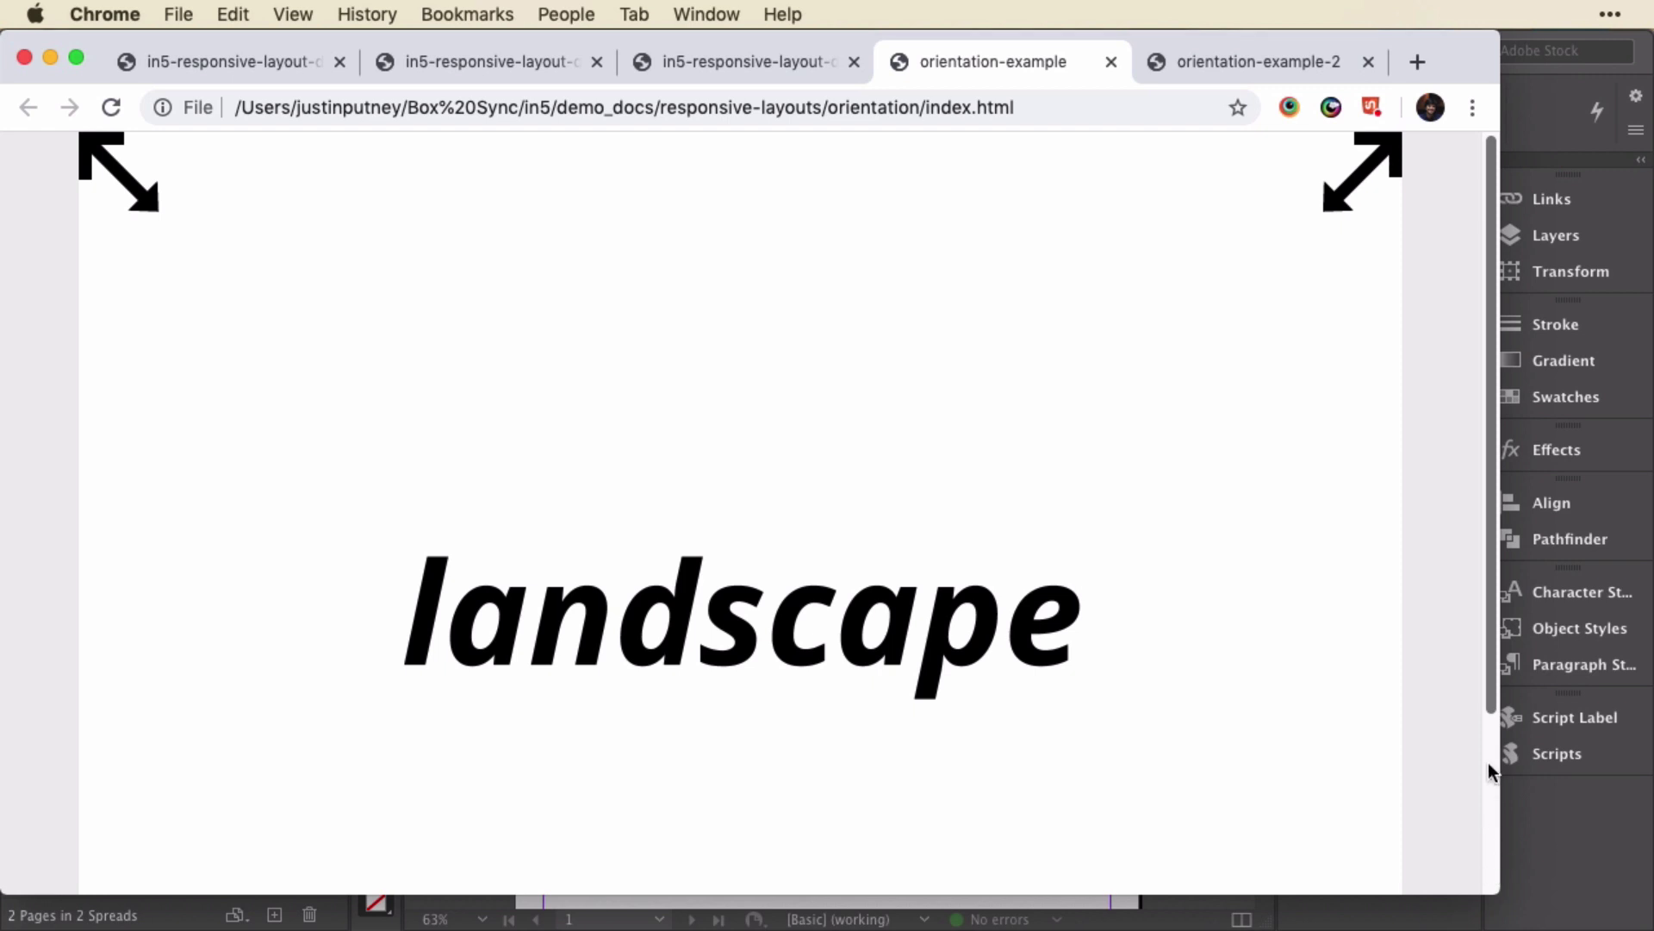
drag(1497, 753, 1531, 879)
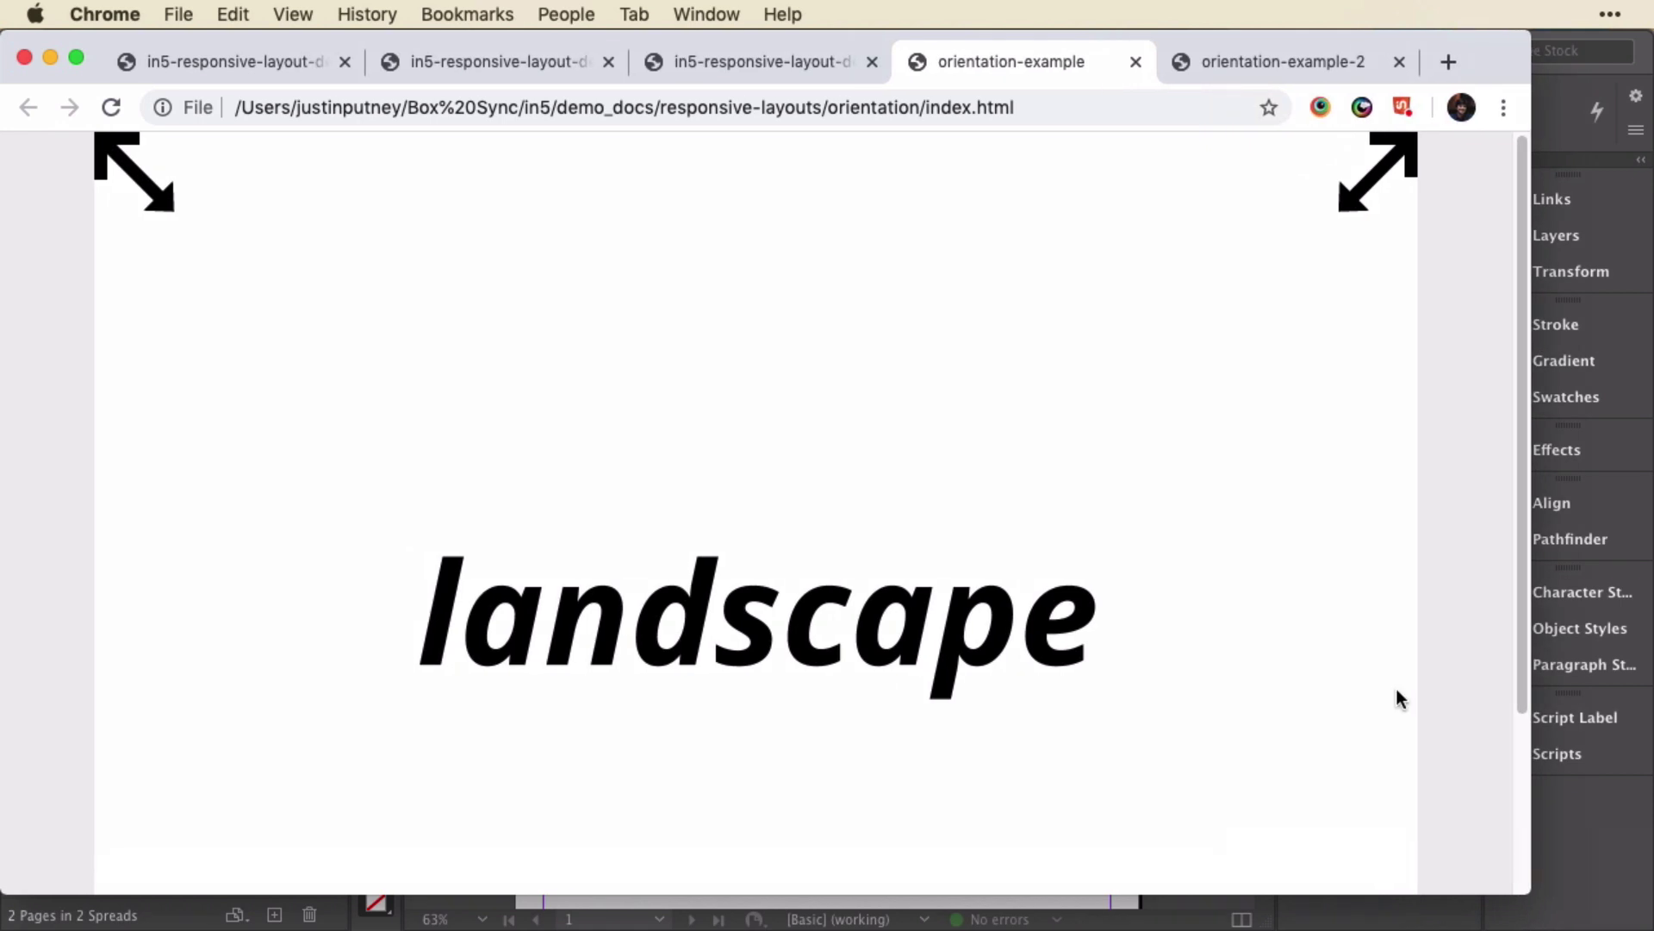
key(super+Tab)
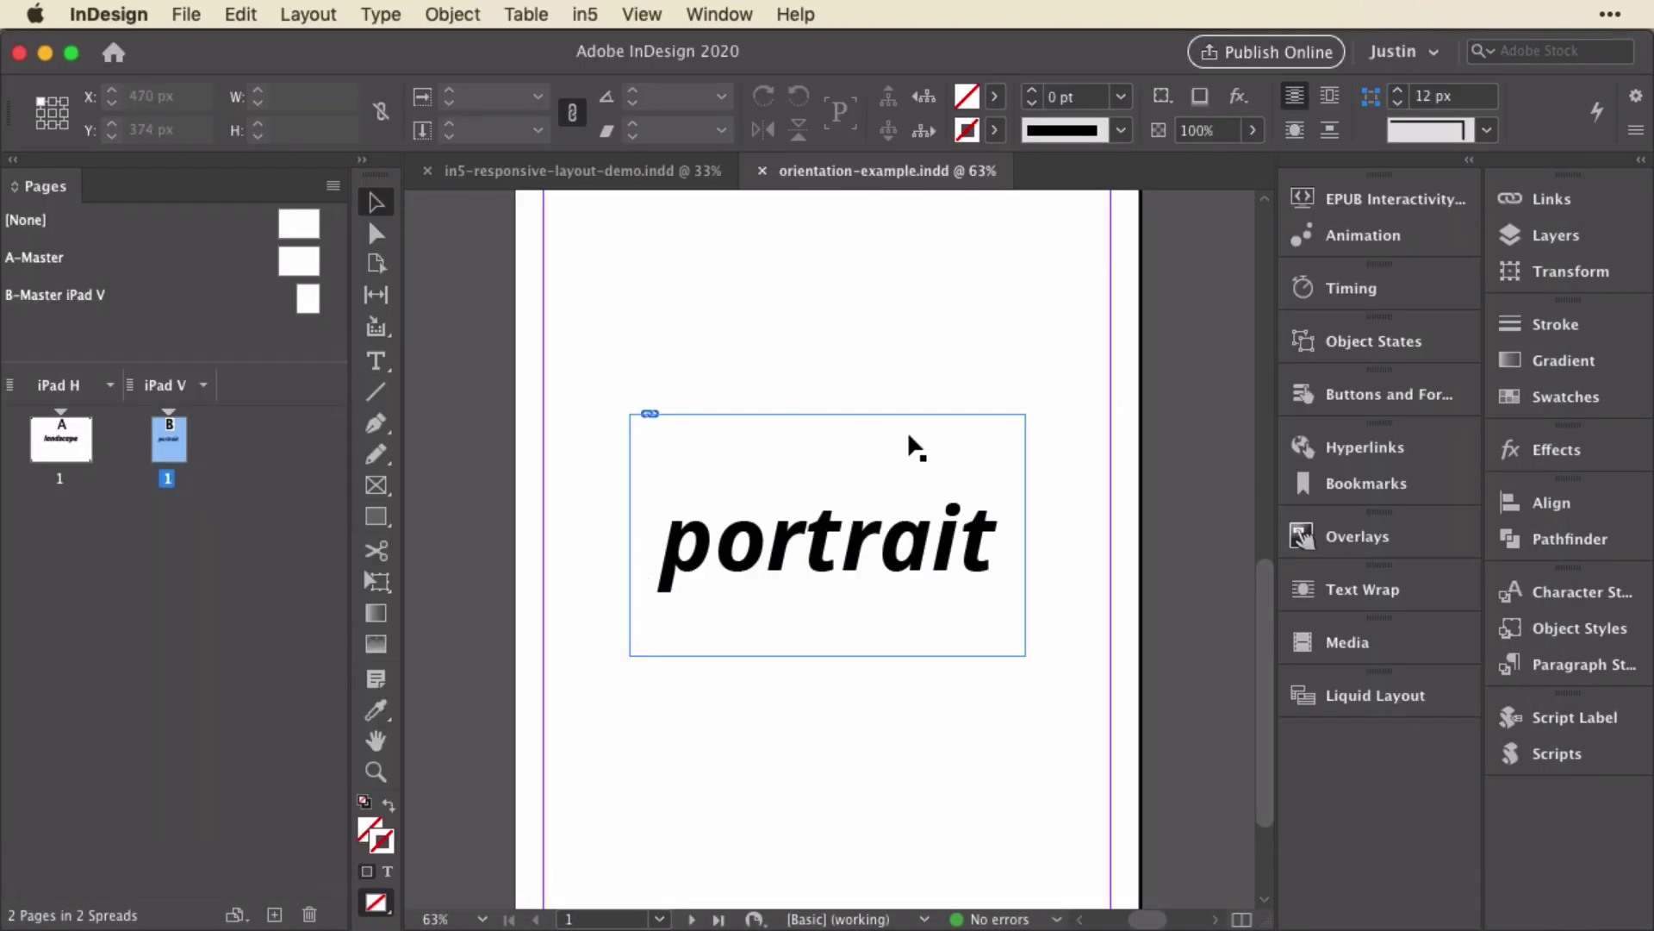
Select the top-right corner arrow on the portrait page and open its Liquid Layout settings.
scroll(922, 441, up, 3)
click(1138, 203)
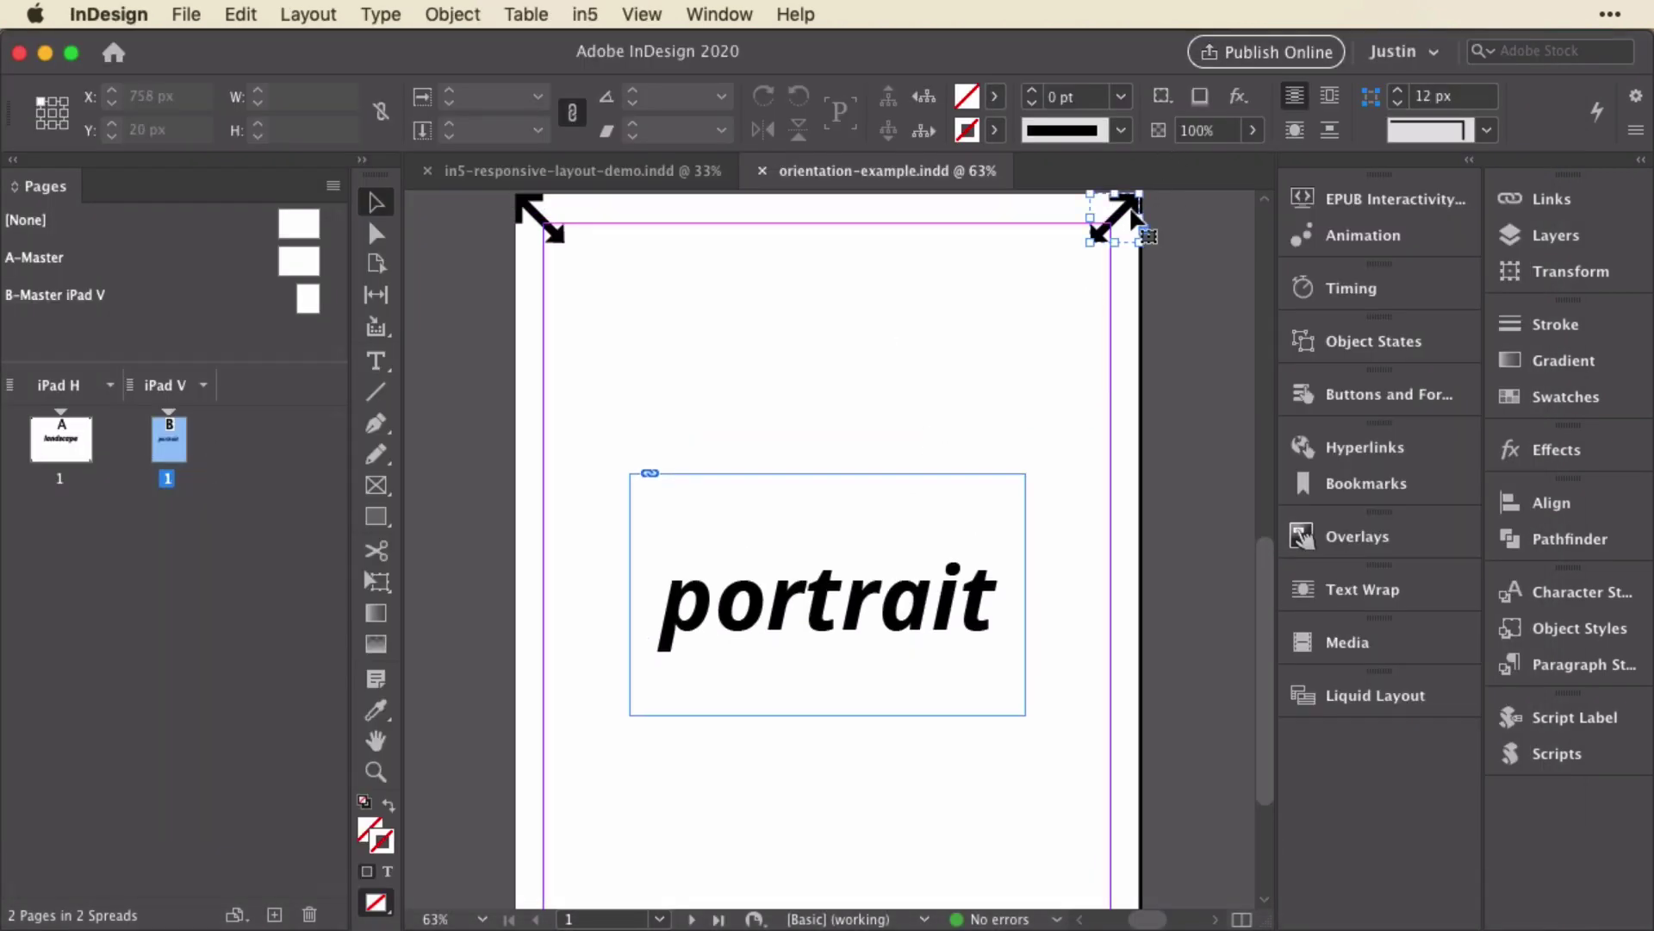
click(1377, 694)
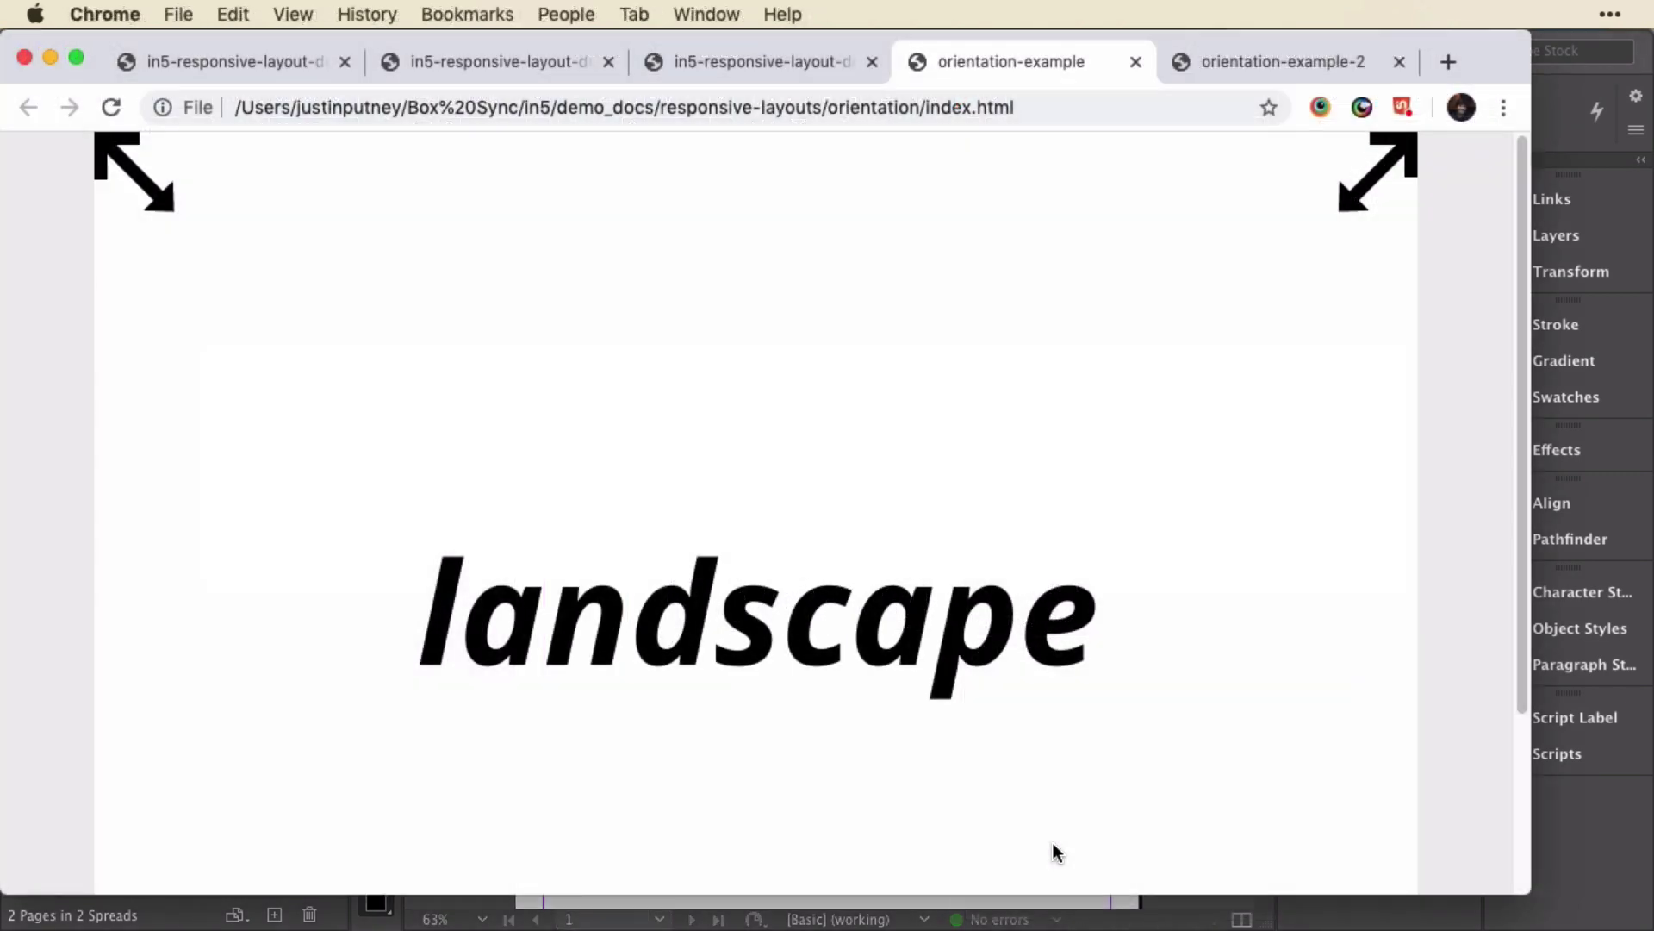
Resize the orientation-example-2 liquid page narrower, then wider, checking the four corner arrows stay pinned.
click(1238, 68)
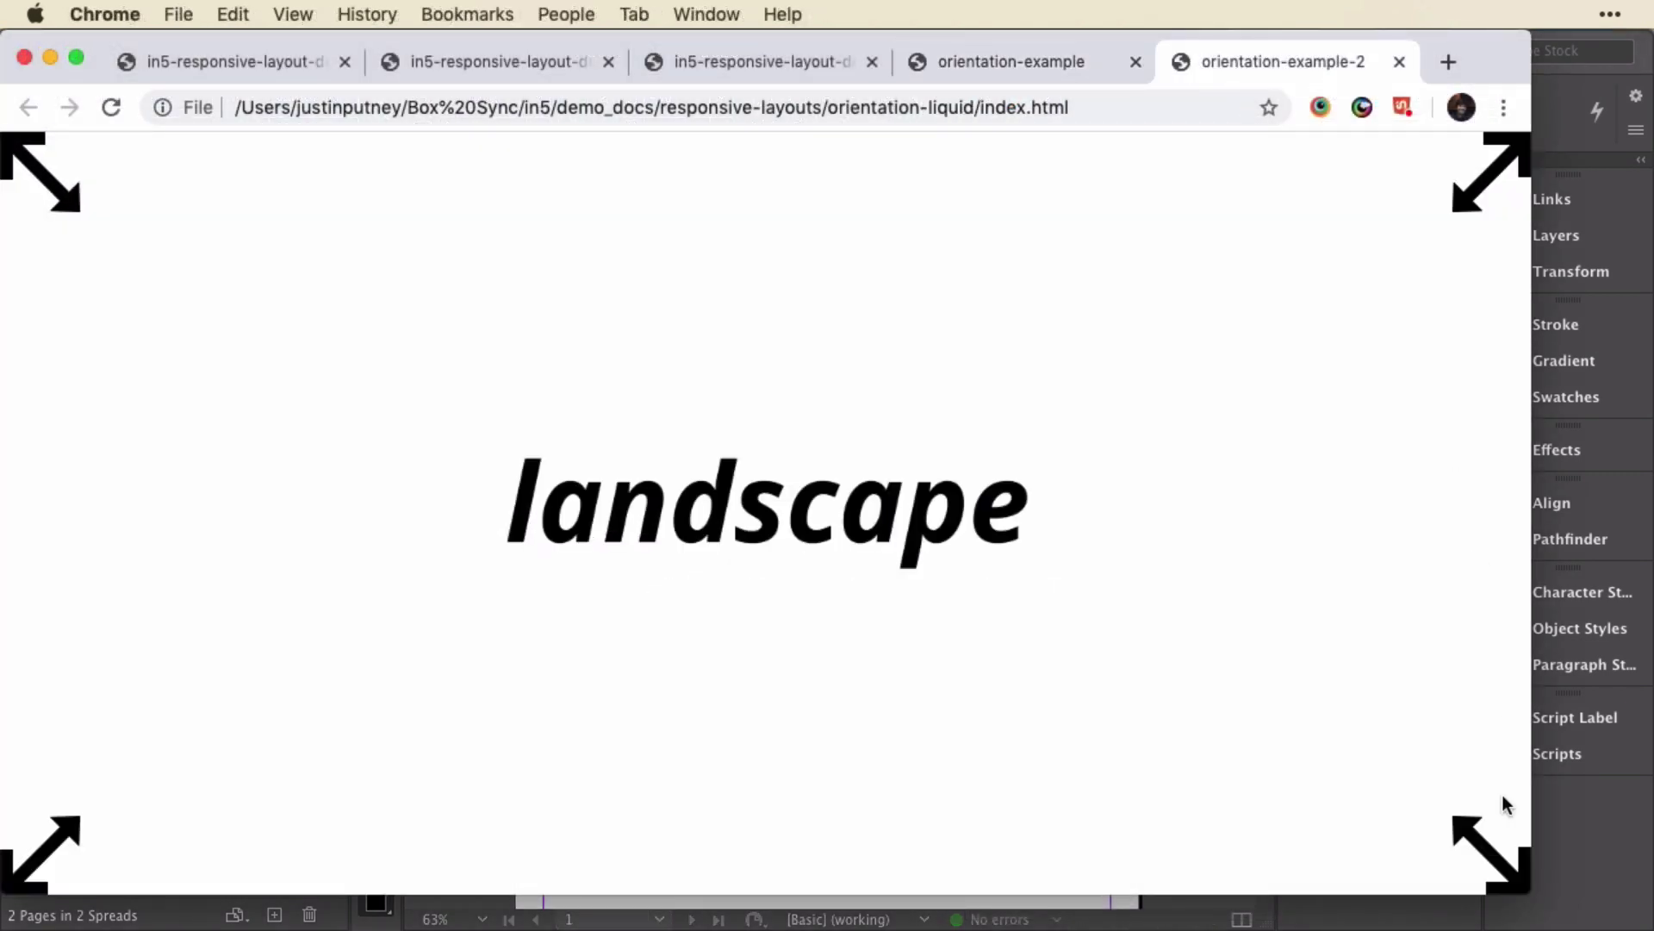
drag(1529, 892, 1164, 874)
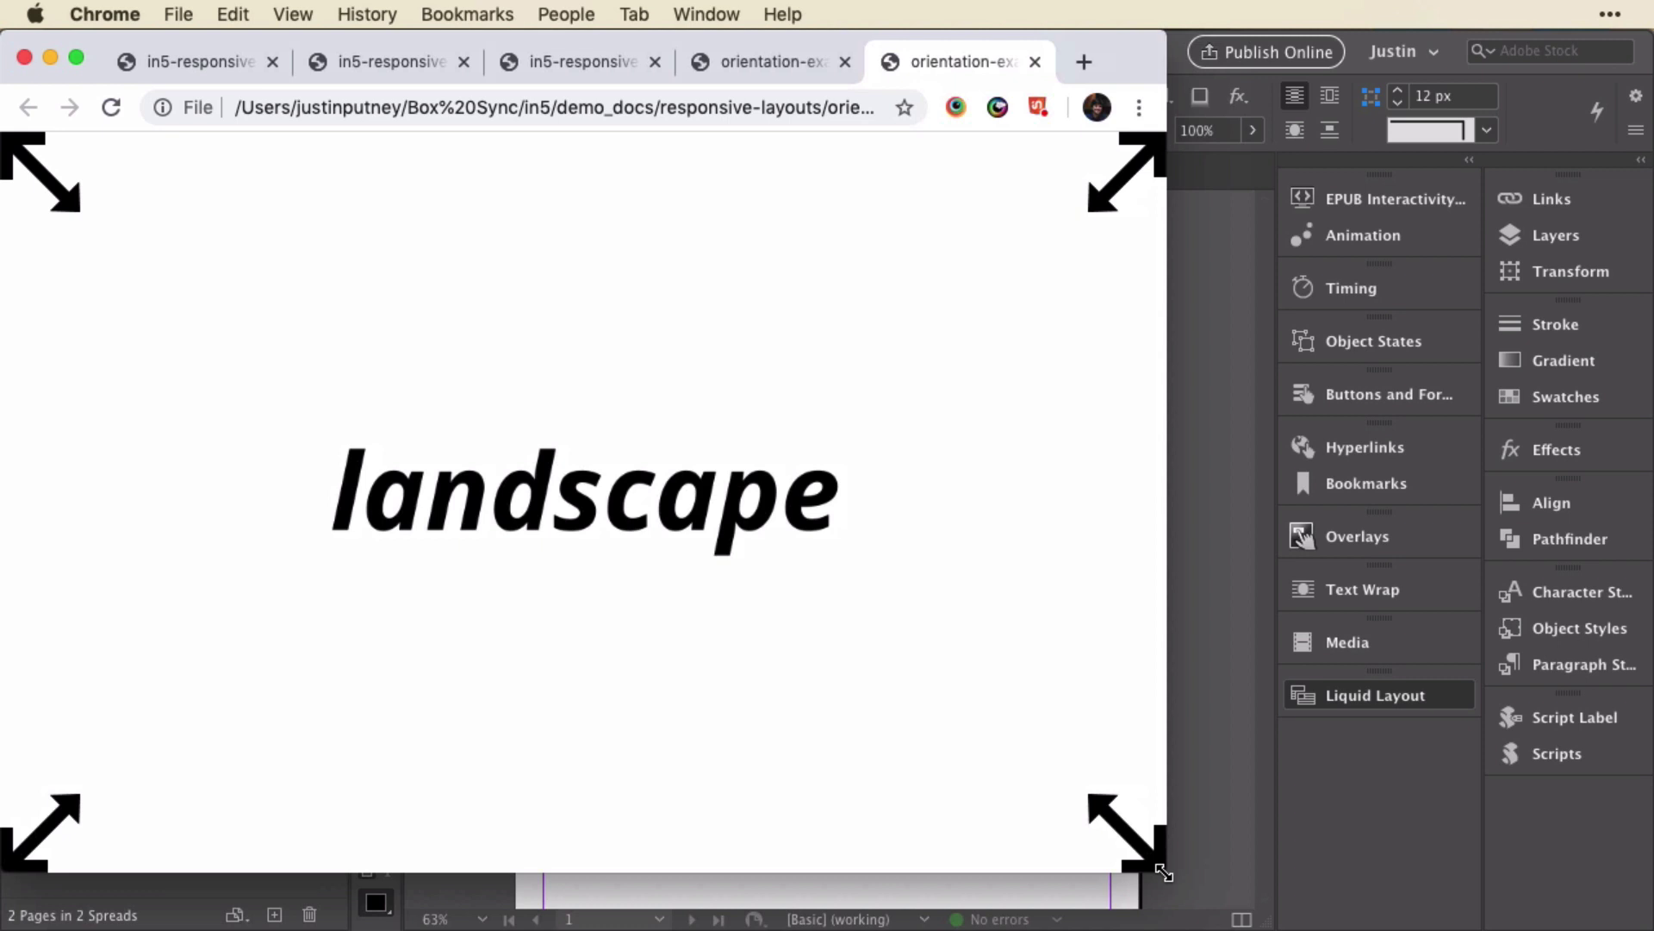
drag(1164, 873, 1481, 893)
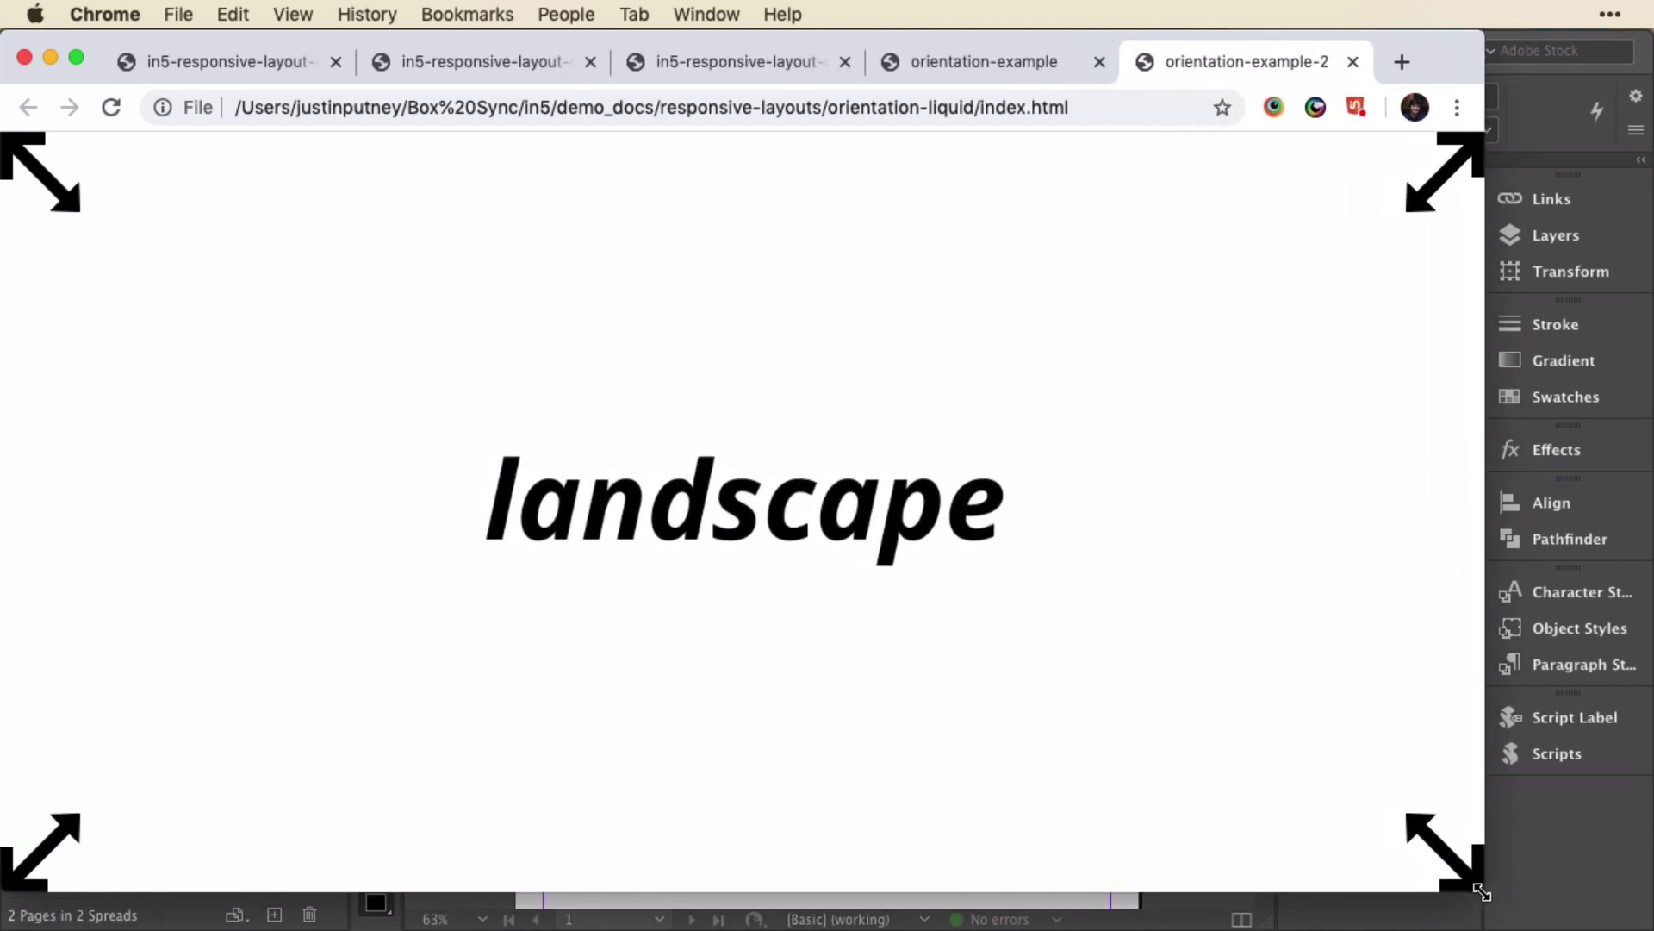